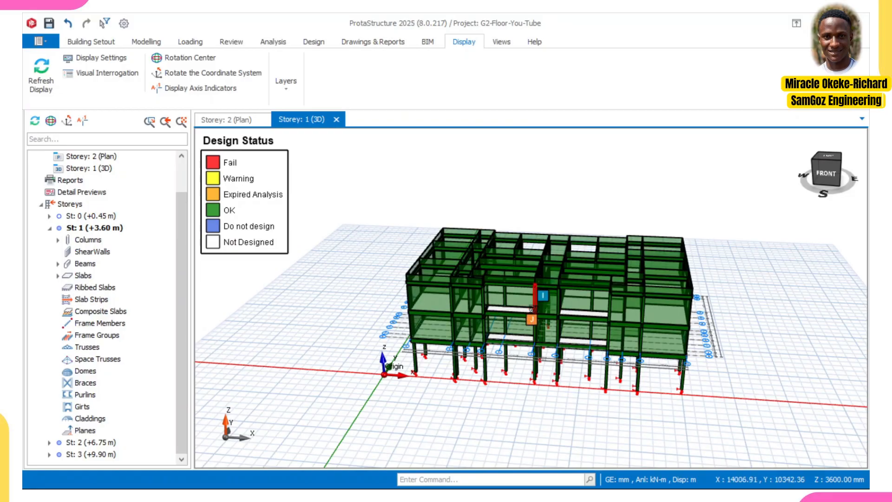
# - Switch from the 3D model to the plan view of Storey 2, at the slab bays around grids 1 to 11
pyautogui.moveTo(615, 321)
pyautogui.moveTo(615, 321); pyautogui.dragTo(510, 307, button='middle')
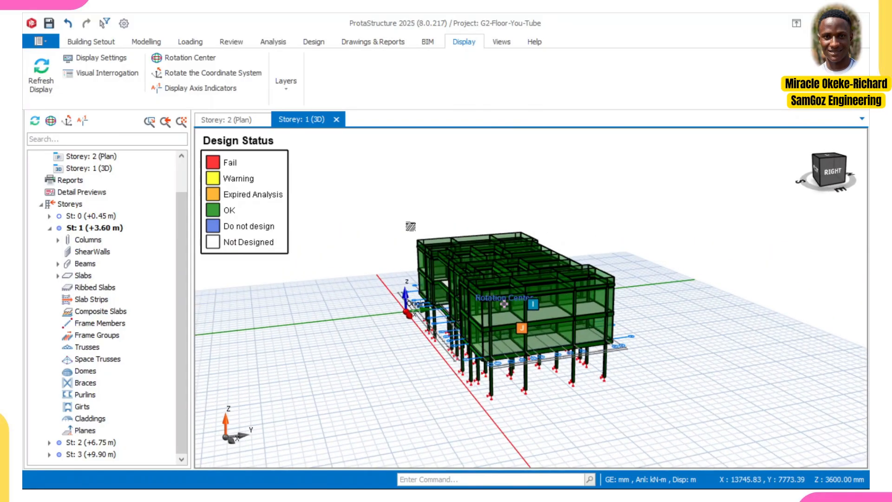
pyautogui.click(234, 121)
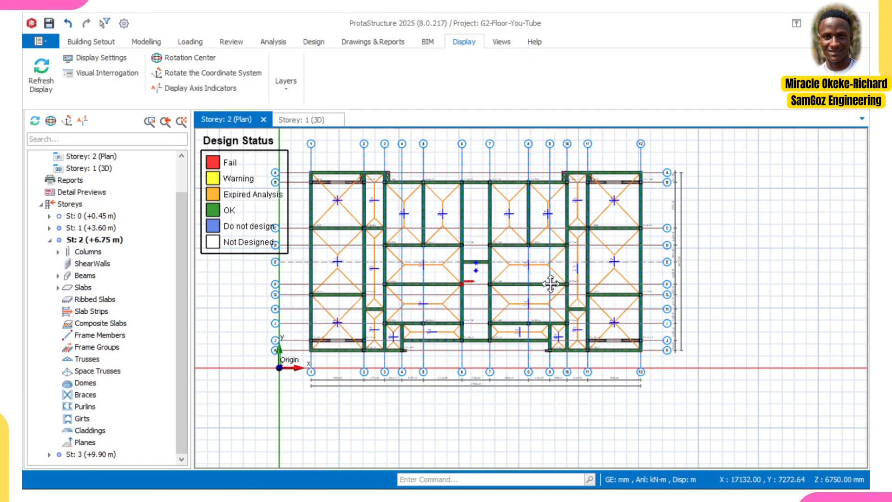
pyautogui.scroll(3, 521, 279)
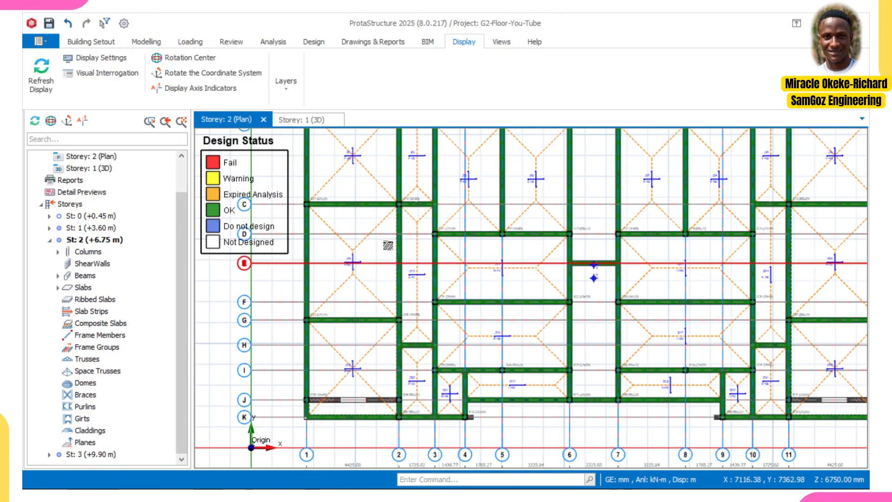
pyautogui.moveTo(367, 202); pyautogui.dragTo(469, 336, button='middle')
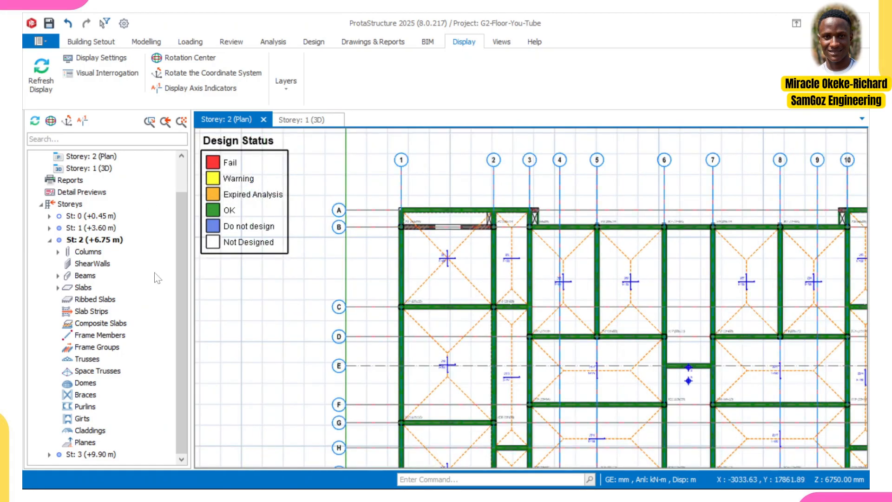
pyautogui.moveTo(453, 257); pyautogui.dragTo(389, 267, button='middle')
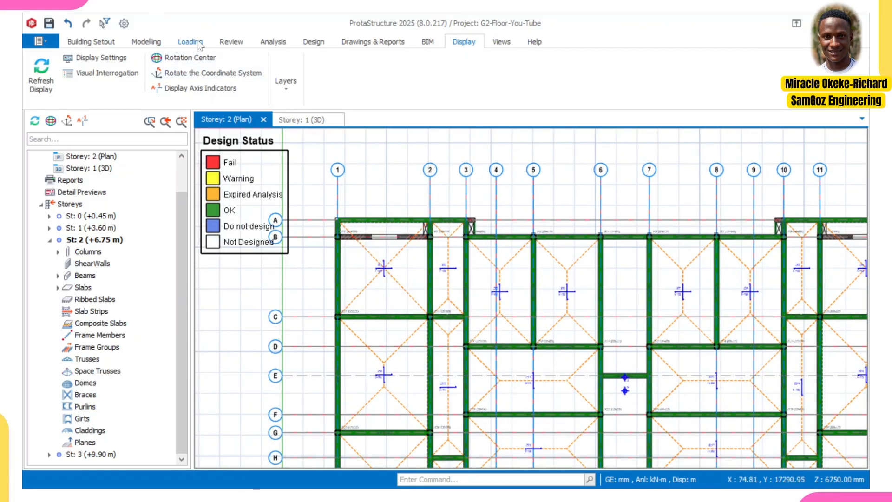
# - Start the Slab Strip command and examine the available strip types, leaving Analytical Strip selected
pyautogui.click(145, 43)
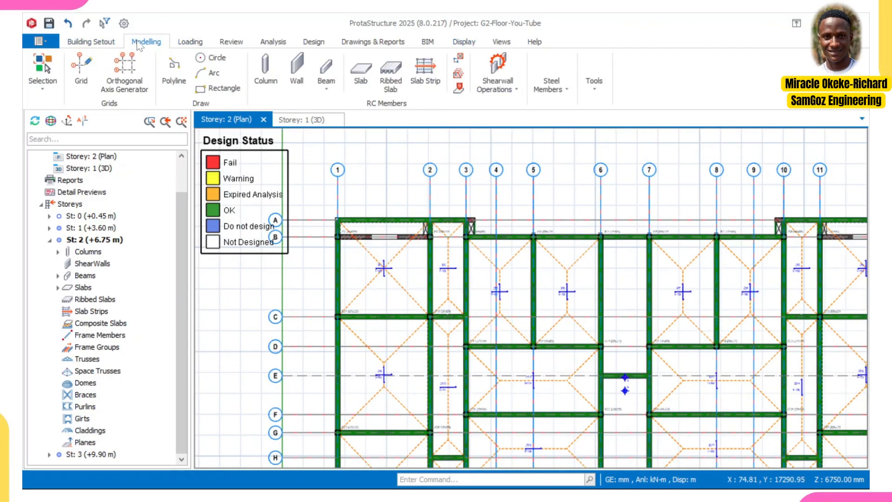
pyautogui.click(425, 79)
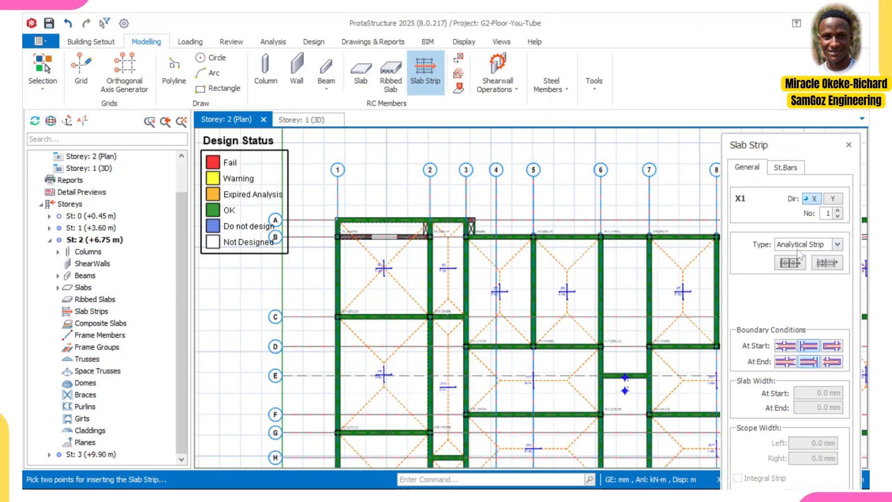
pyautogui.click(838, 245)
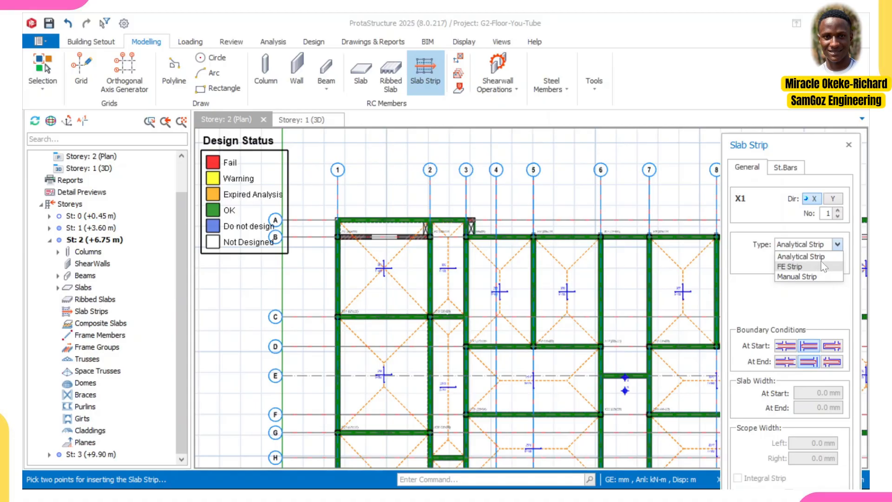
pyautogui.click(838, 245)
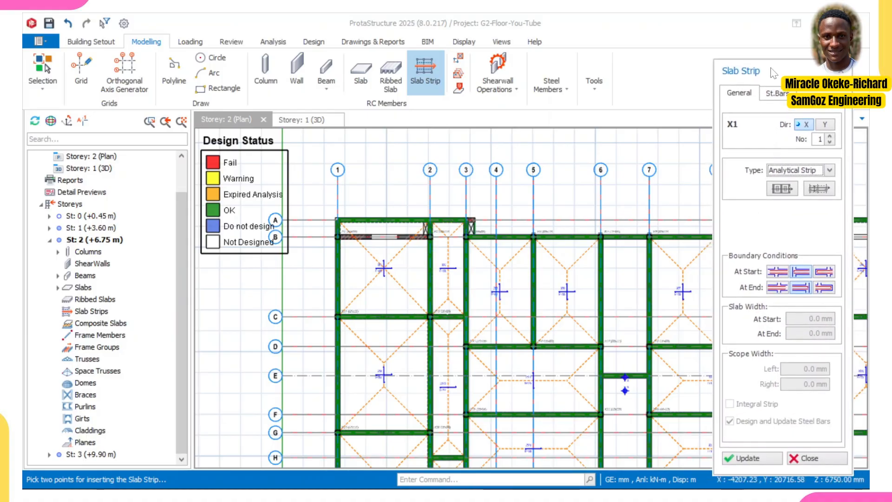
# - Try an X-direction analytical slab strip across slab 2S2 with the continuous boundary condition at both ends, and undo it
pyautogui.scroll(3, 417, 239)
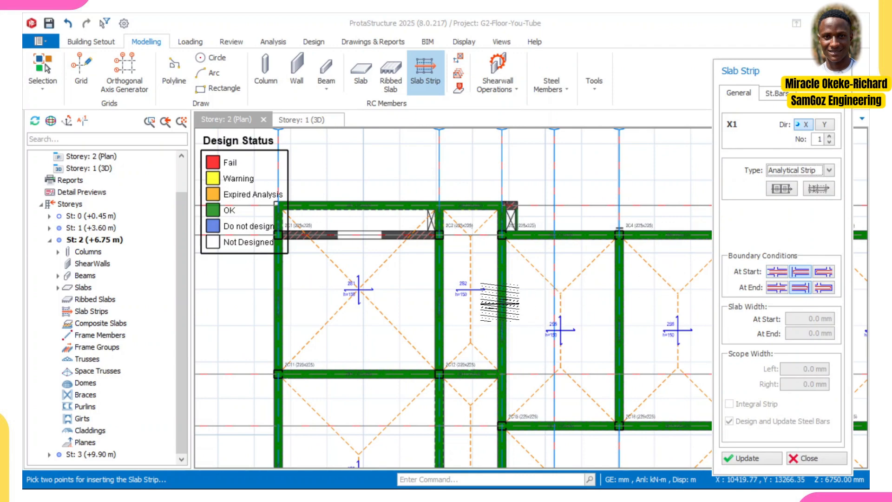
pyautogui.scroll(2, 495, 300)
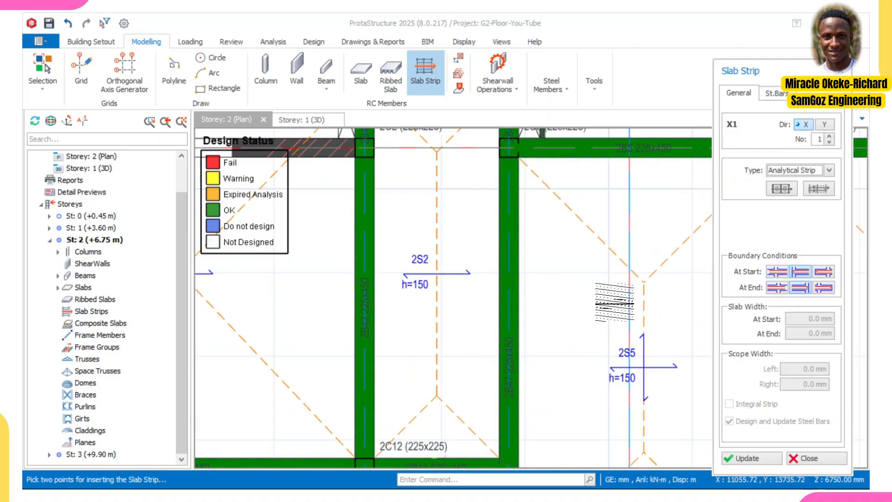
pyautogui.scroll(-2, 412, 302)
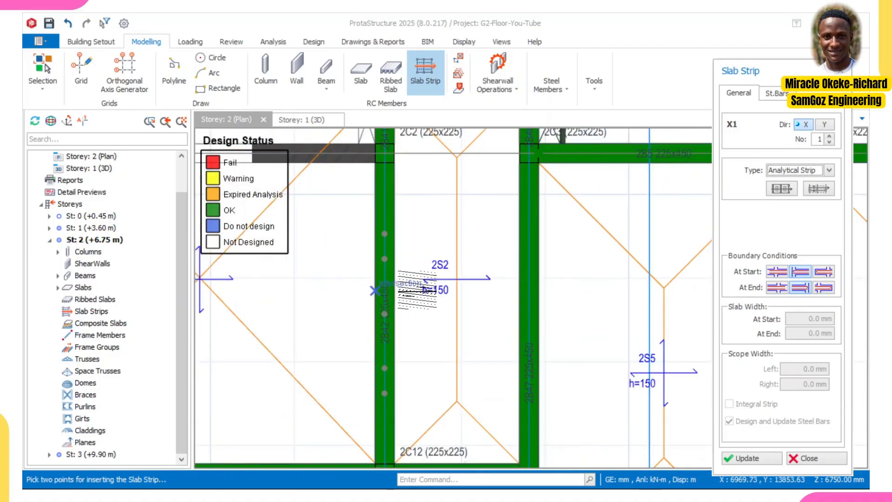
pyautogui.scroll(2, 385, 295)
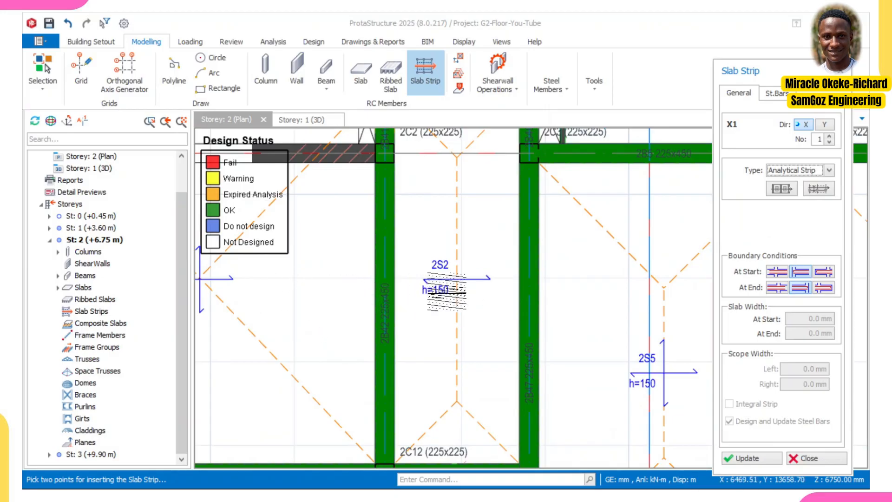
pyautogui.click(347, 310)
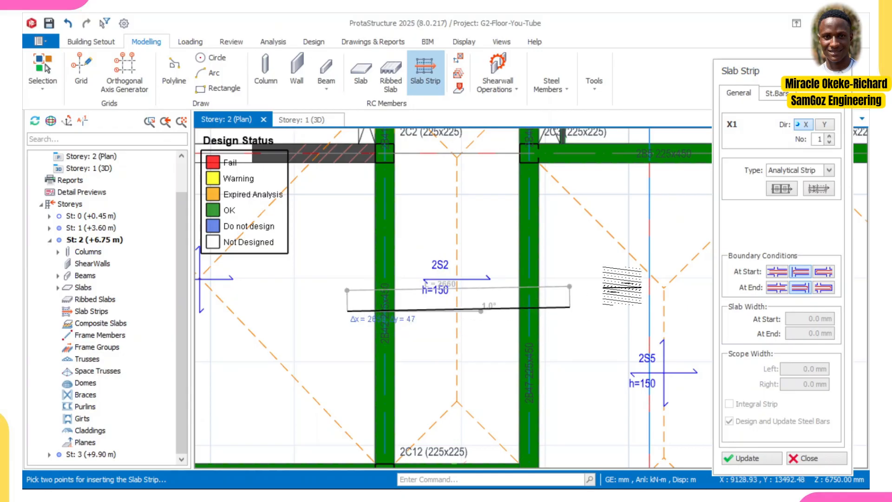
pyautogui.click(778, 274)
pyautogui.click(777, 288)
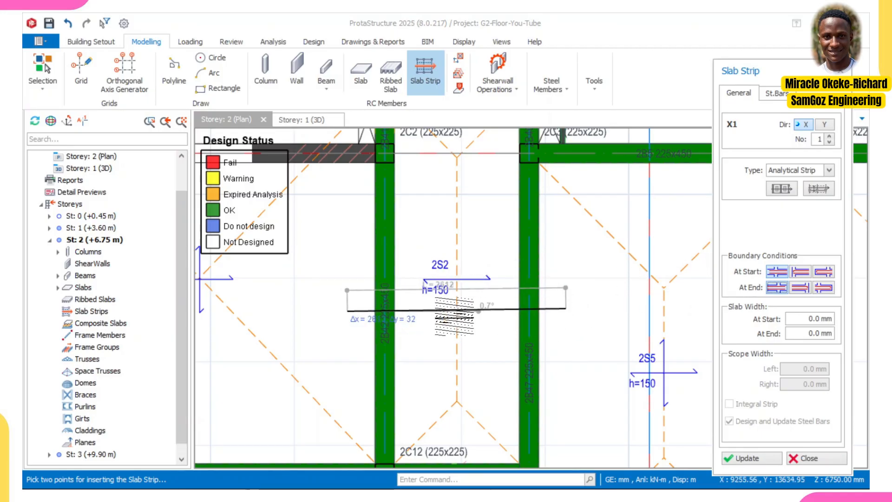
pyautogui.click(431, 318)
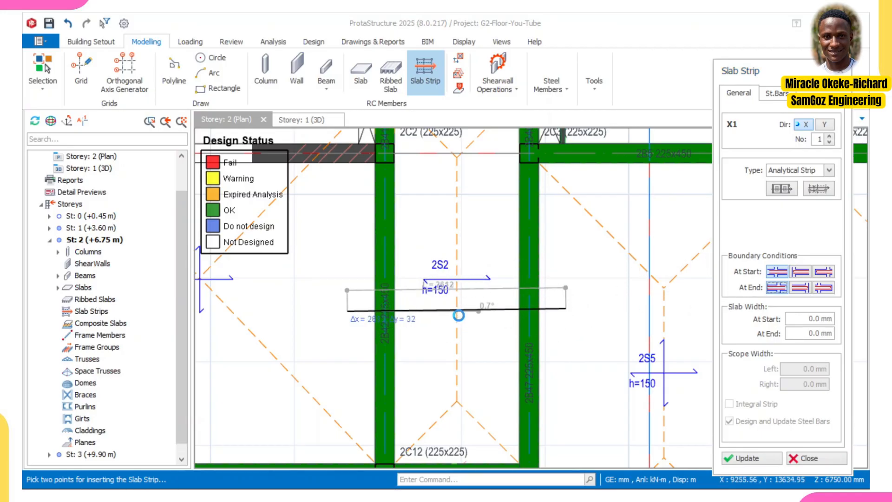
pyautogui.click(457, 311)
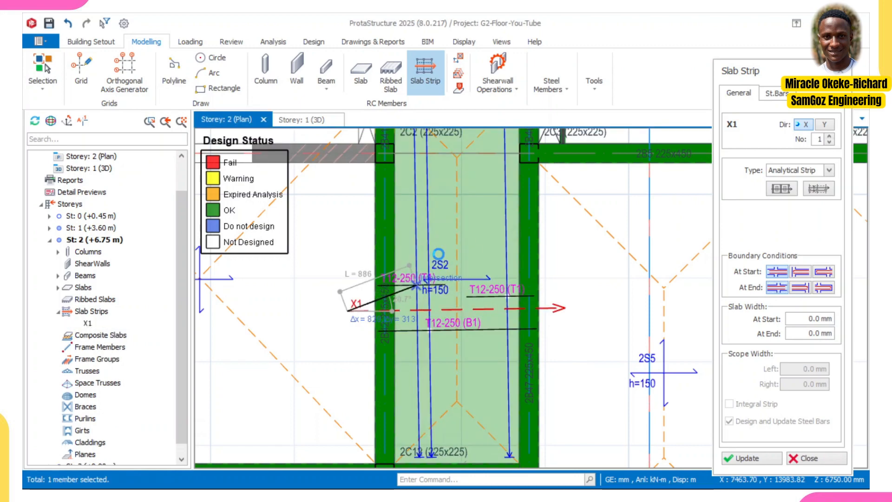
pyautogui.press('Escape')
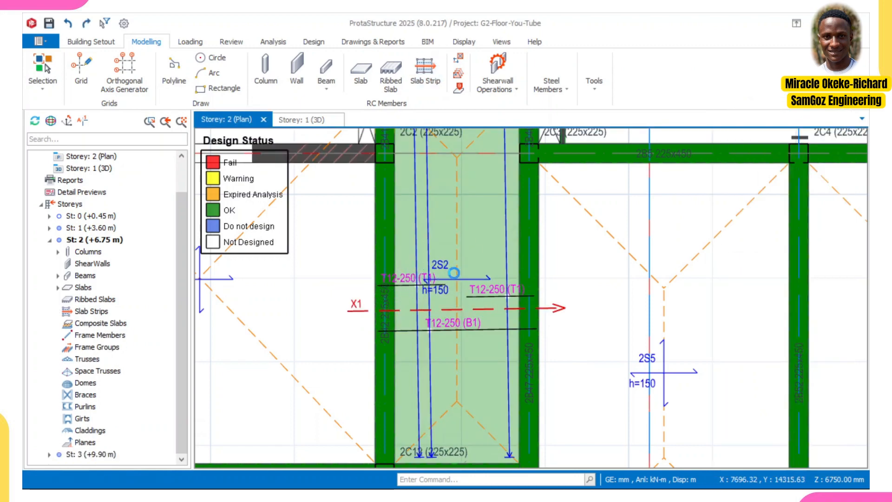
pyautogui.hotkey('ctrl', 'z')
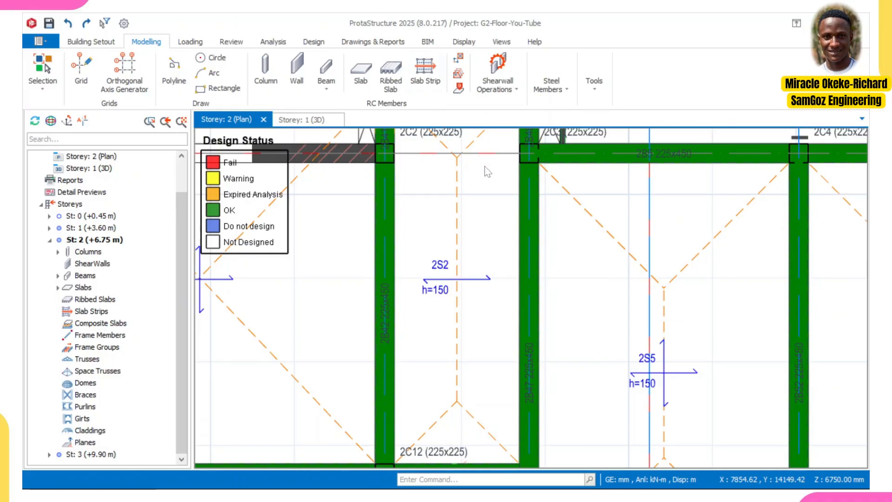
# - Restart the Slab Strip command with the discontinuous edge-beam boundary condition at the start and the continuous one at the end
pyautogui.press('Return')
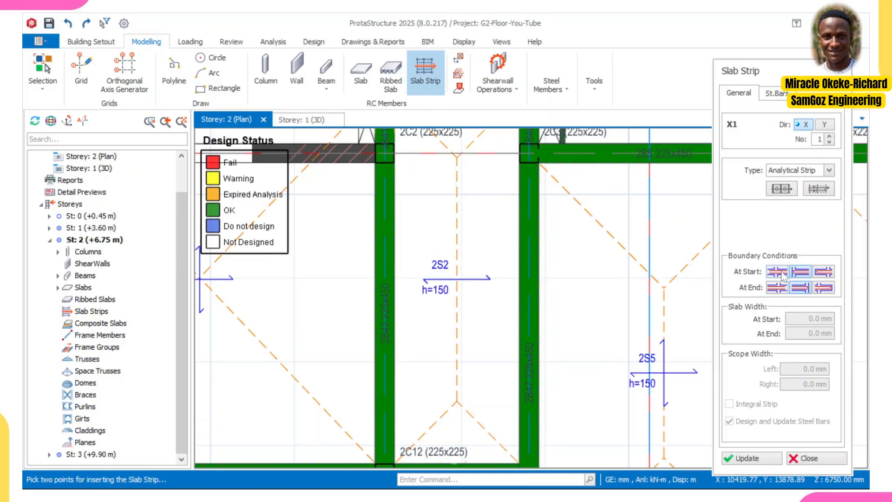
pyautogui.scroll(-3, 379, 282)
pyautogui.scroll(6, 320, 283)
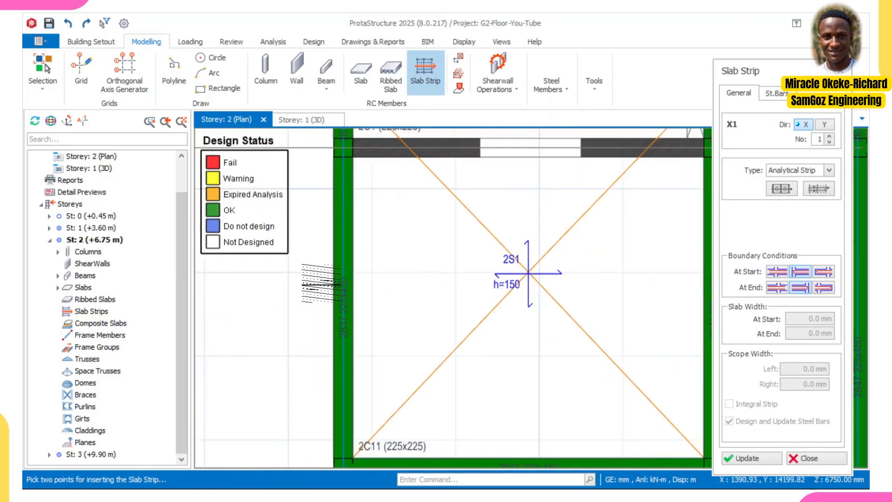
pyautogui.scroll(1, 321, 284)
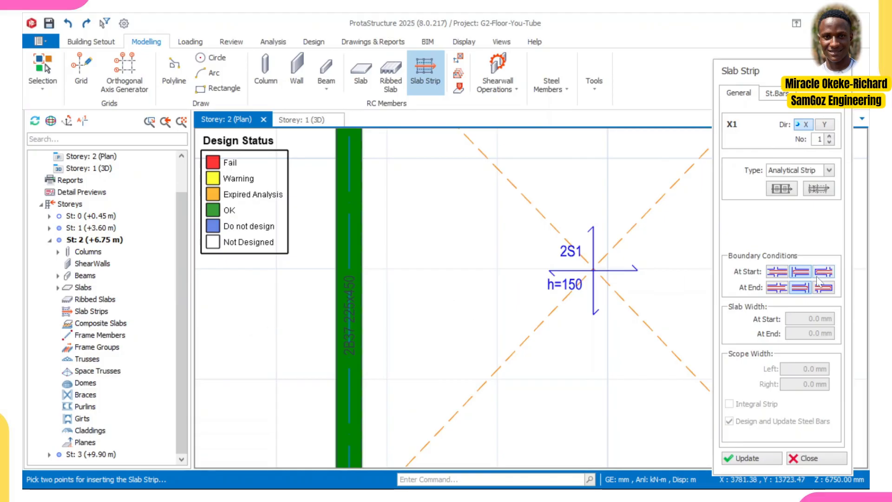
pyautogui.scroll(-6, 512, 333)
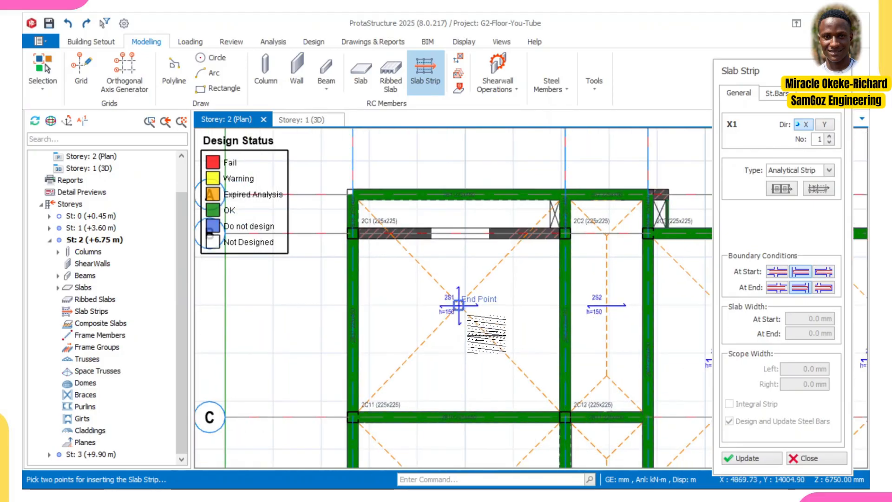
pyautogui.scroll(-5, 505, 302)
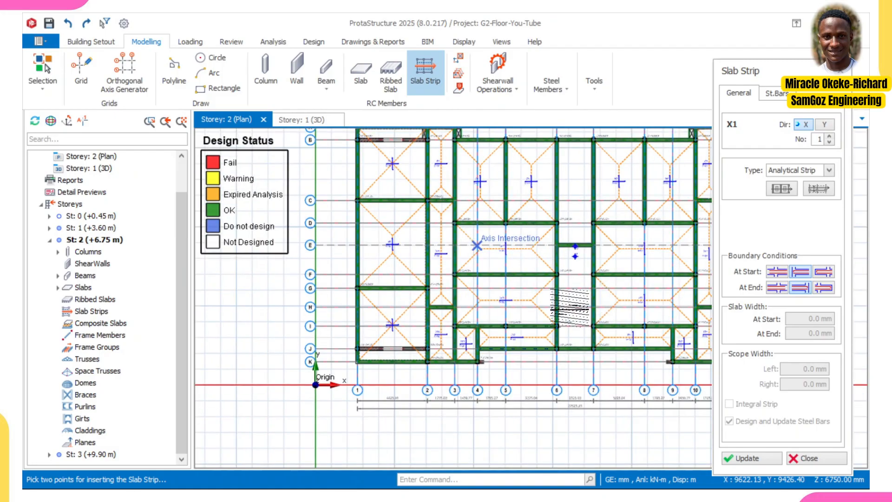
pyautogui.moveTo(544, 252); pyautogui.dragTo(695, 355, button='middle')
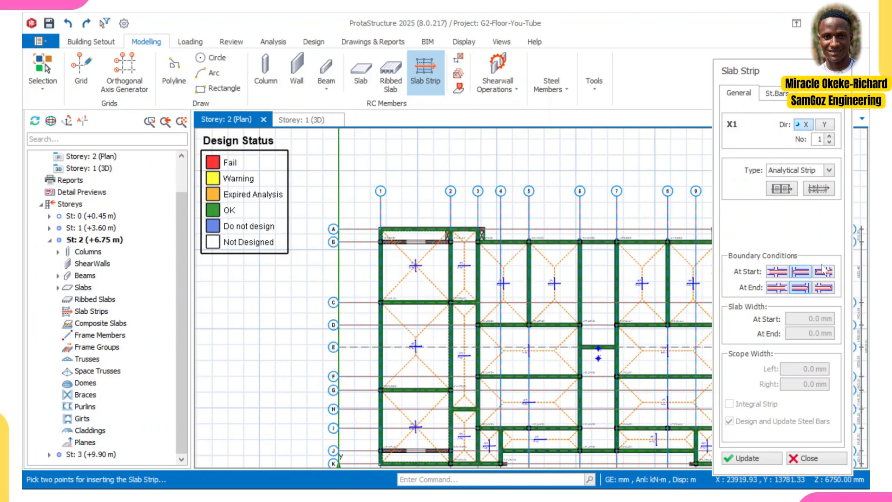
pyautogui.scroll(3, 441, 266)
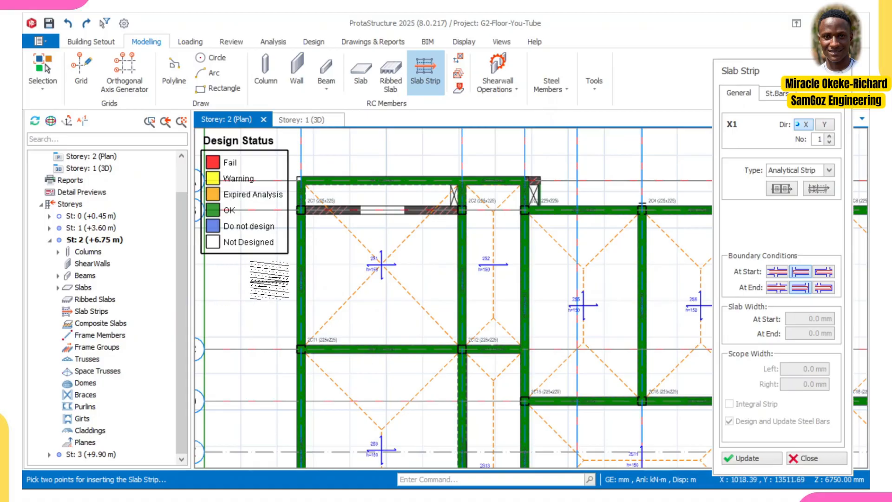
pyautogui.click(796, 274)
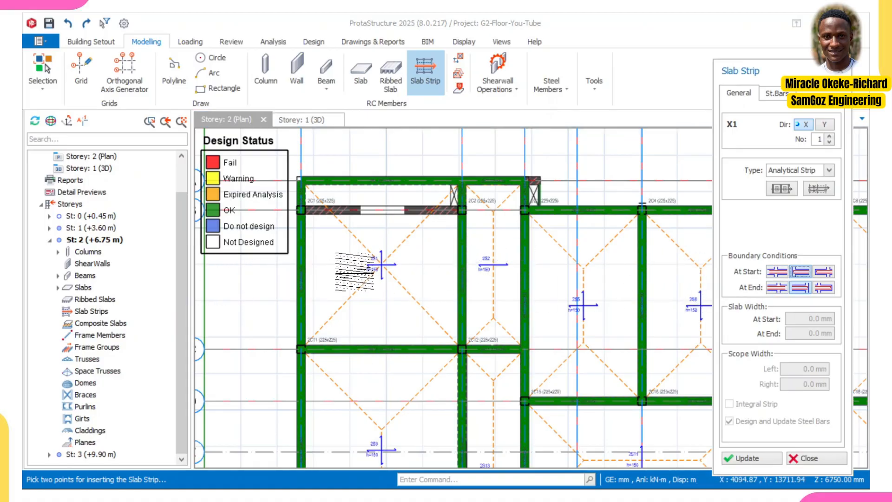
pyautogui.scroll(2, 478, 271)
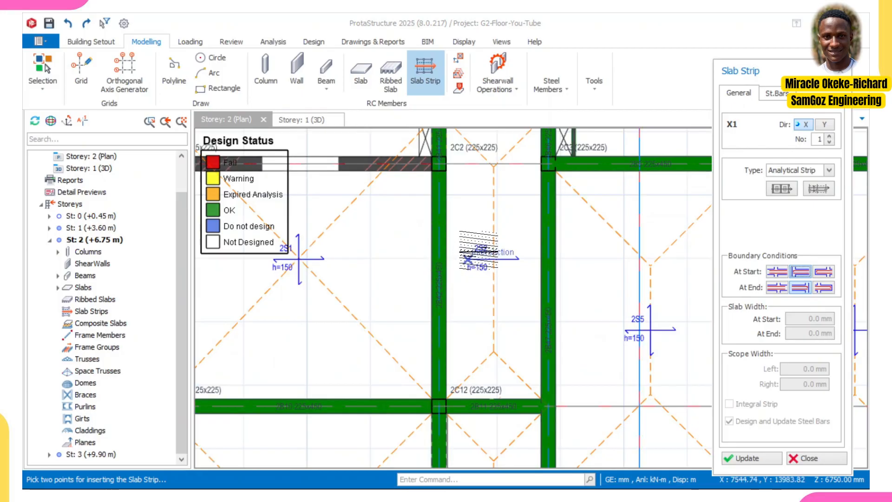
pyautogui.click(777, 287)
# - Insert the X-direction analytical strip, about 5500 mm long, across slab 2S1 from outside grid 1 into slab 2S2
pyautogui.scroll(-2, 492, 304)
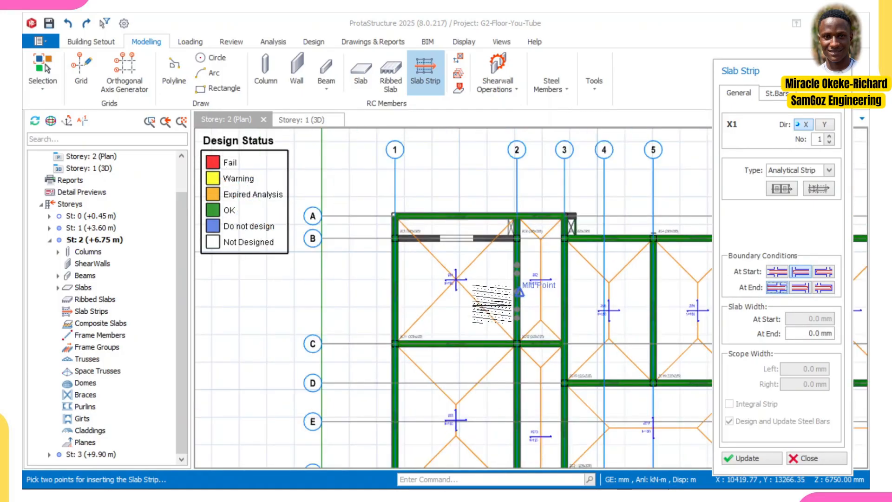
pyautogui.scroll(3, 395, 283)
pyautogui.click(354, 284)
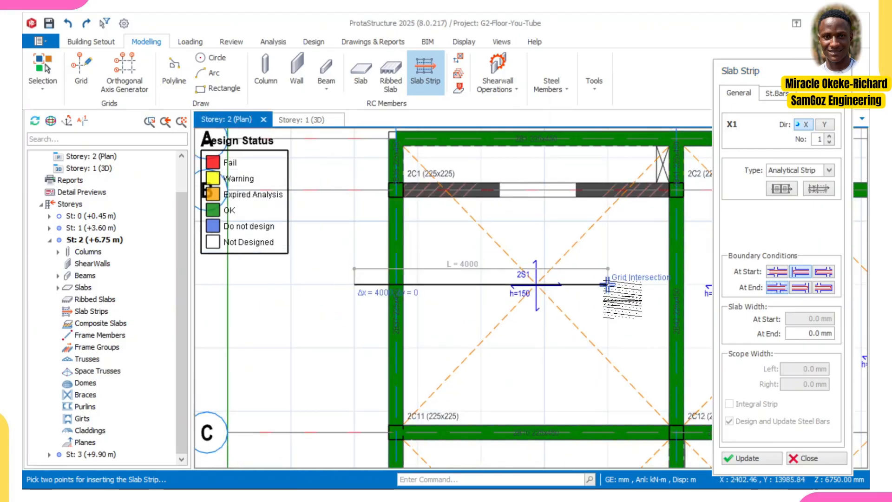
pyautogui.scroll(-2, 465, 297)
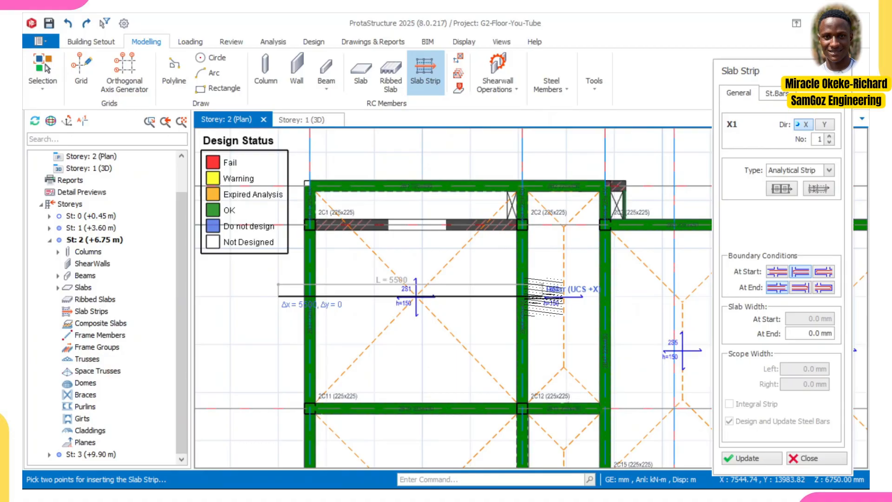
pyautogui.click(484, 306)
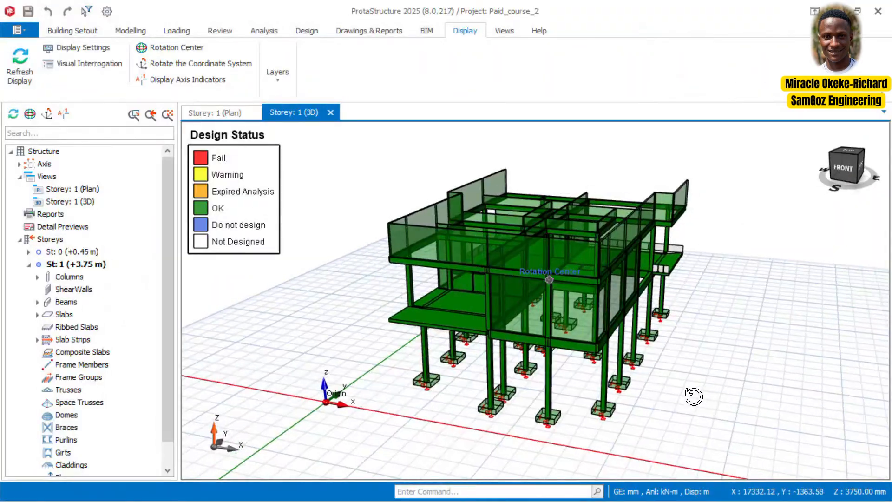
pyautogui.moveTo(694, 396); pyautogui.dragTo(750, 398, button='middle')
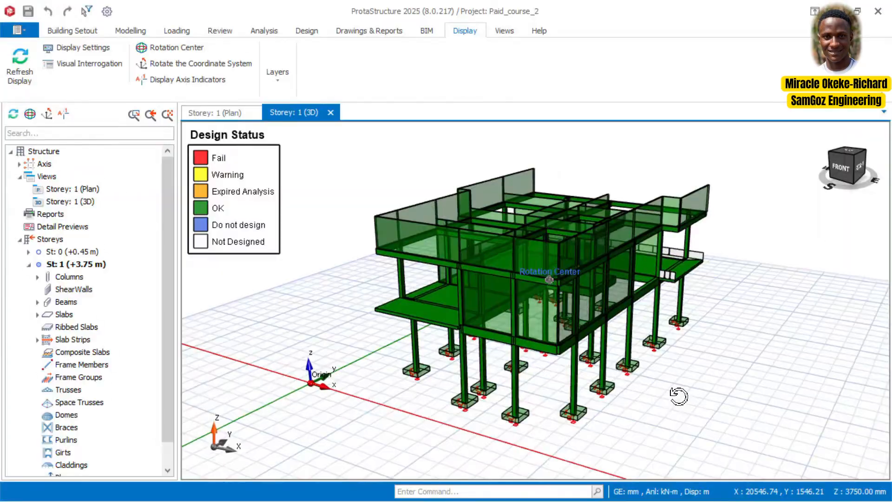
pyautogui.moveTo(669, 391); pyautogui.dragTo(762, 397, button='middle')
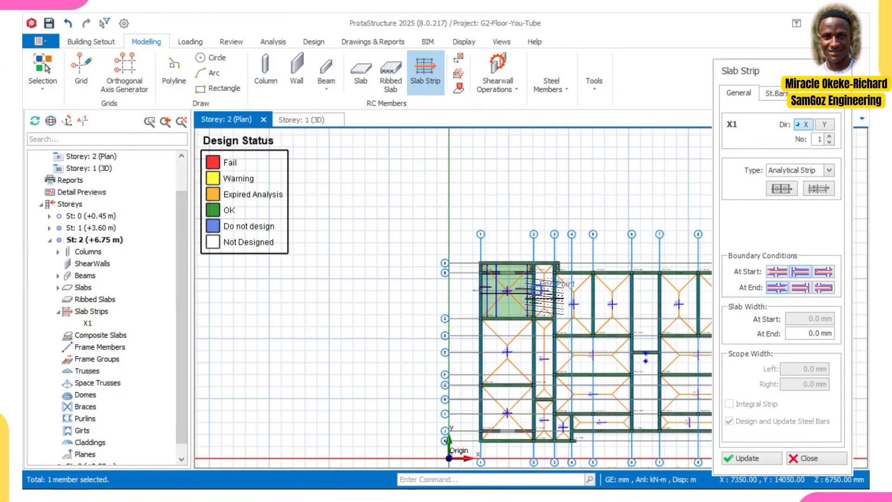
pyautogui.scroll(3, 517, 304)
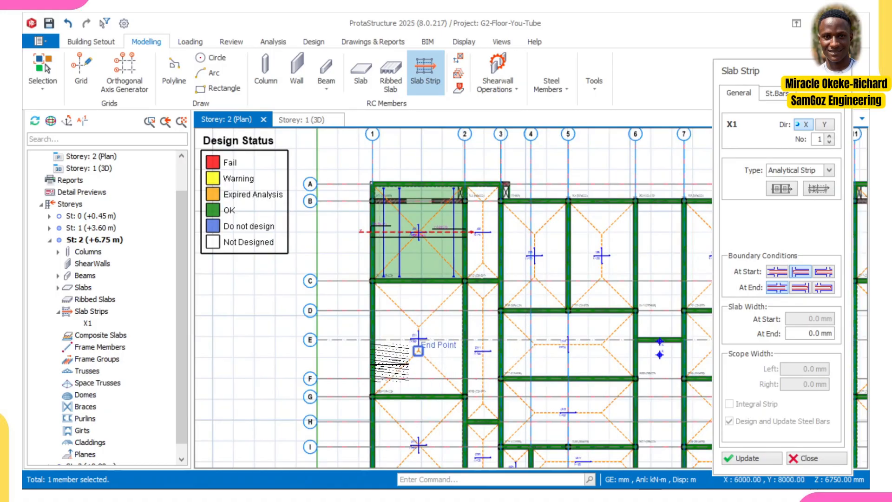
# - Set the end to the discontinuous edge-beam condition and insert an X-direction strip, about 13700 mm long, across slabs 2S9, 2S13 and 2S11 past grid 6
pyautogui.click(801, 274)
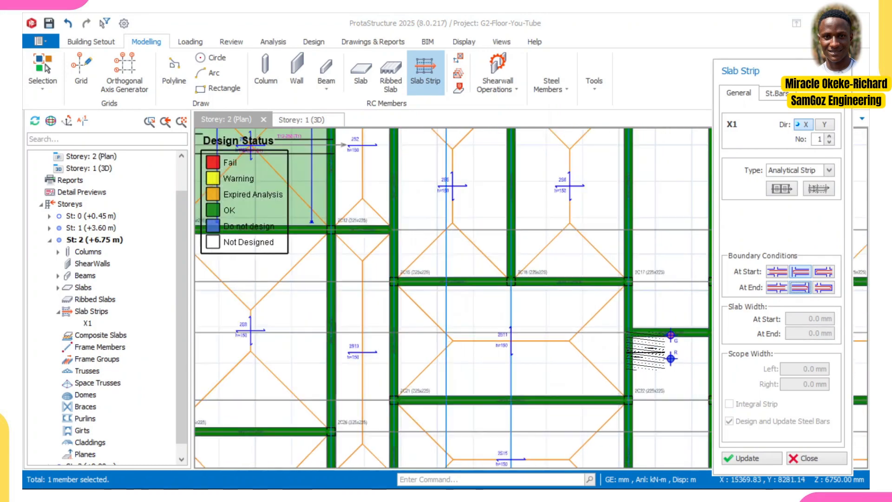
pyautogui.scroll(3, 643, 349)
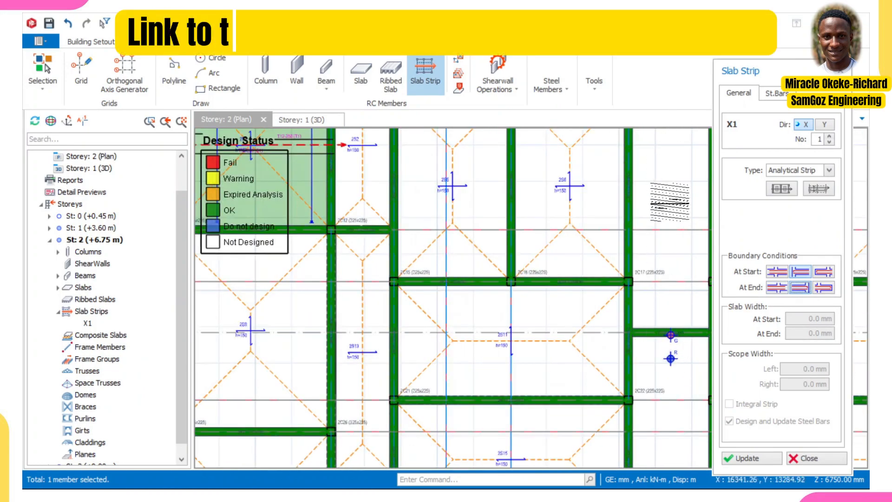
pyautogui.scroll(-3, 641, 361)
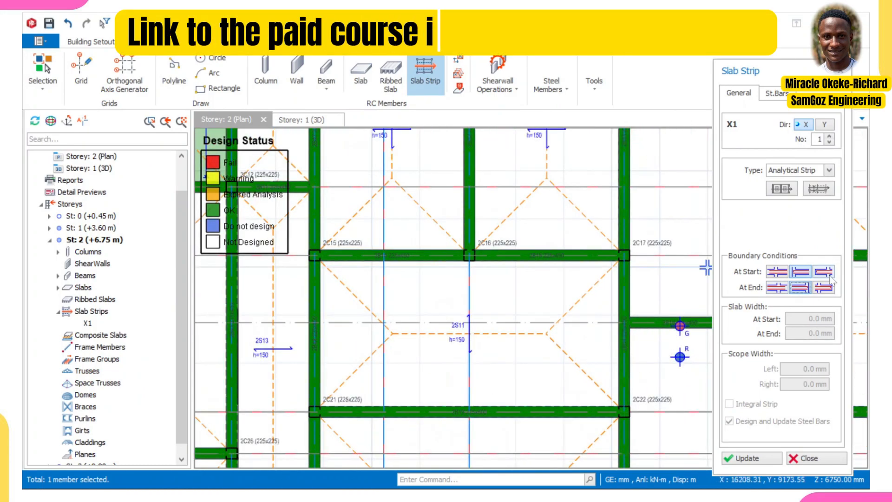
pyautogui.scroll(2, 355, 330)
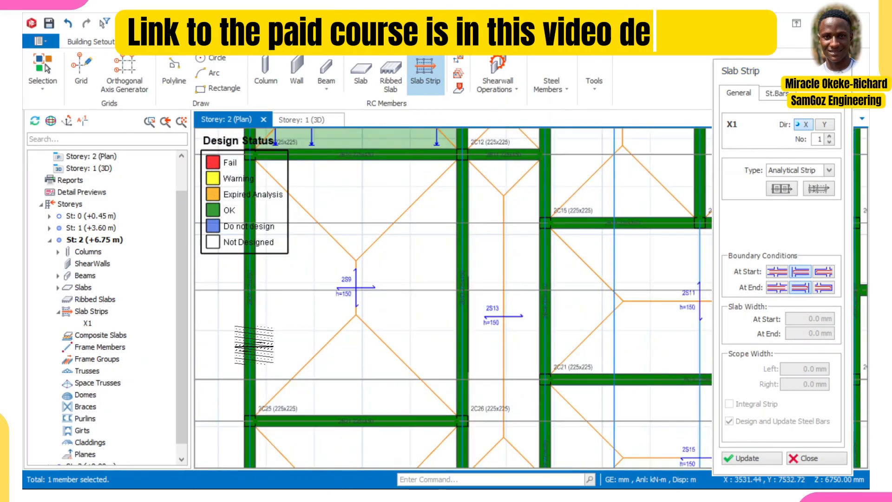
pyautogui.scroll(-3, 382, 346)
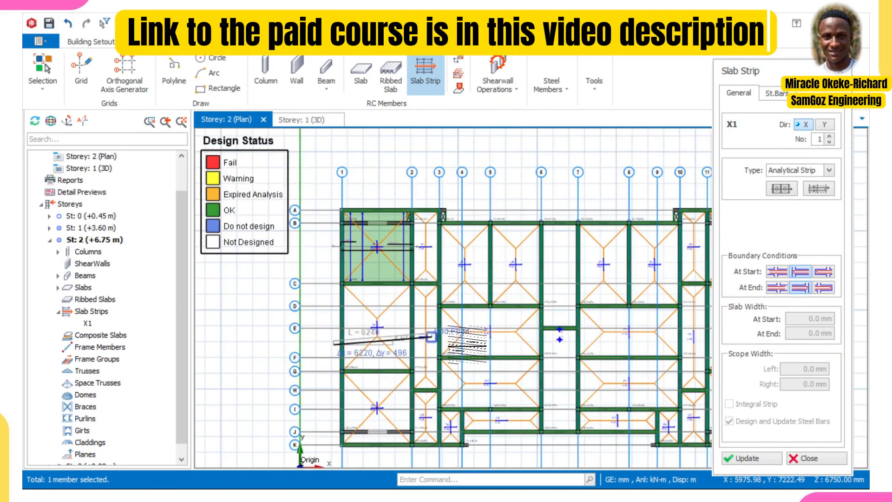
pyautogui.scroll(2, 484, 348)
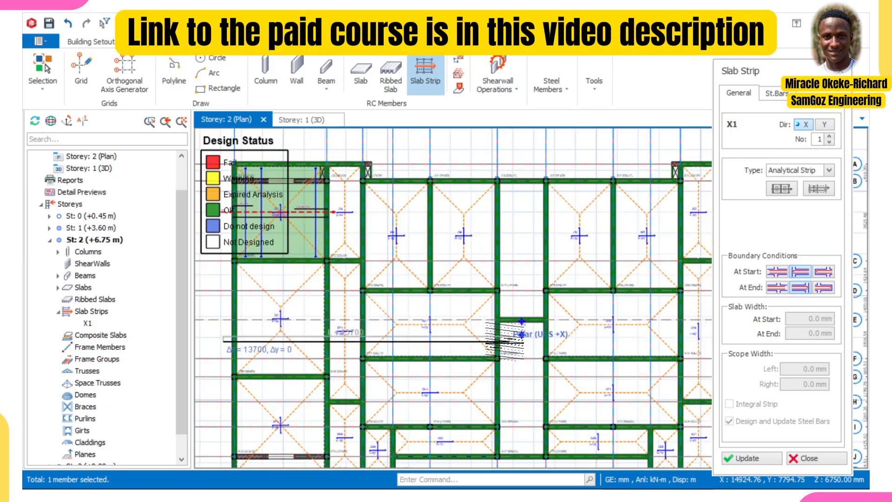
pyautogui.click(509, 342)
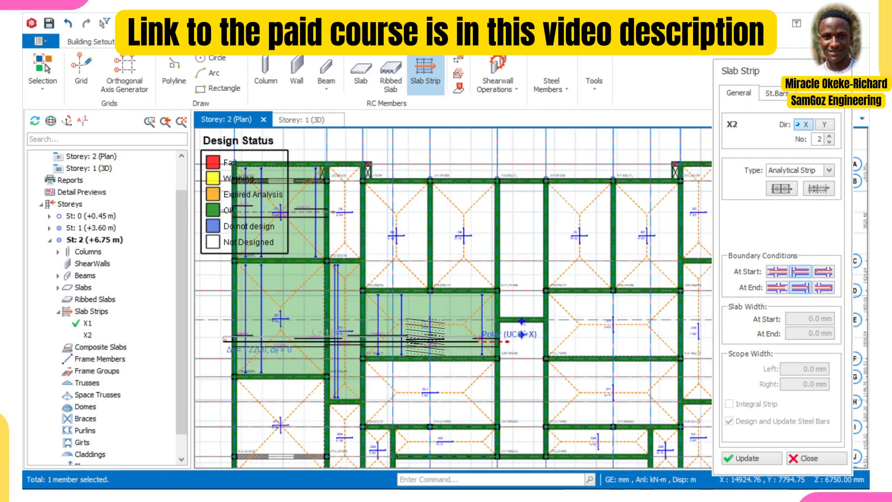
# - Insert an X-direction analytical strip, about 14000 mm long, just above grid I, from outside grid 1 across slabs 2S20 and 2S15 to beyond grid 6
pyautogui.scroll(-2, 448, 359)
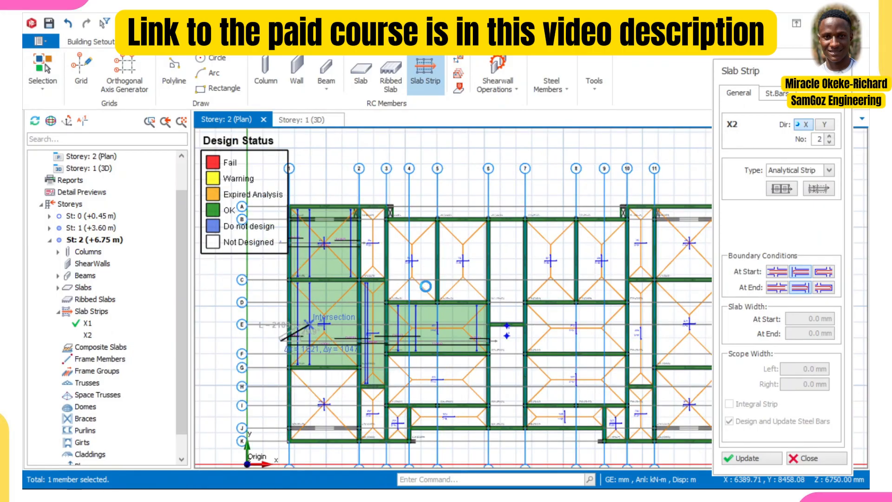
pyautogui.scroll(2, 356, 411)
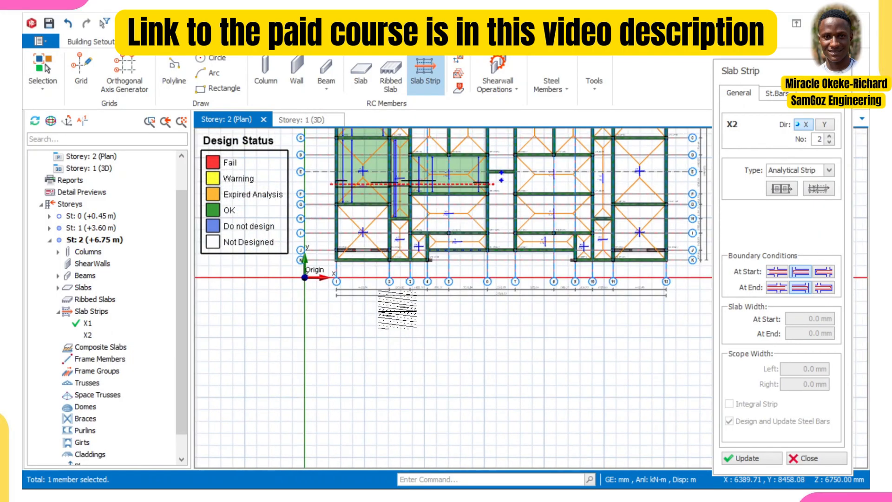
pyautogui.scroll(2, 386, 225)
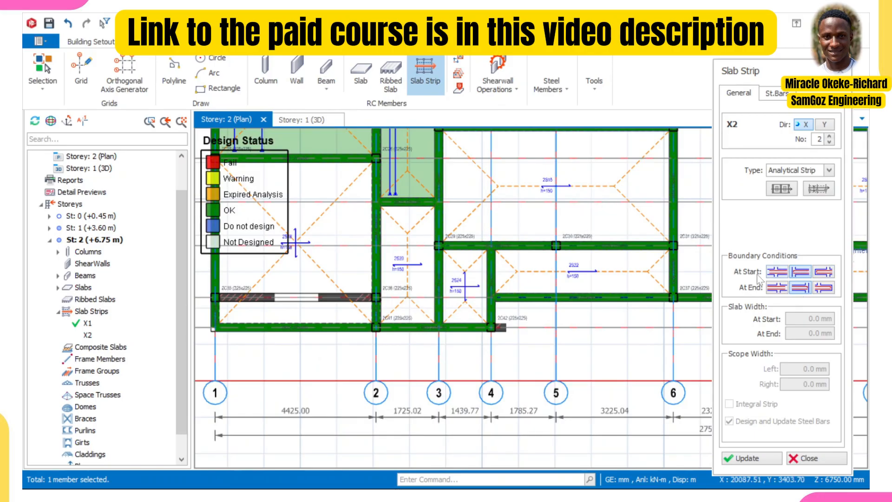
pyautogui.scroll(-3, 432, 262)
pyautogui.scroll(3, 314, 251)
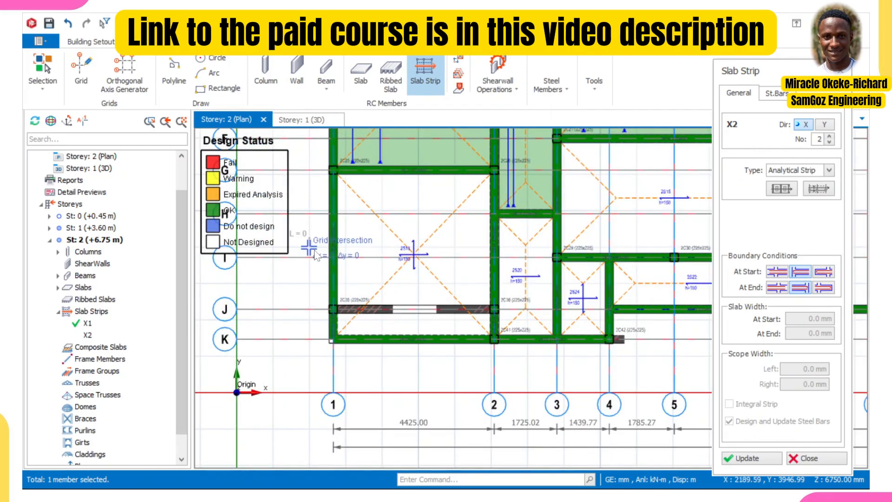
pyautogui.scroll(-3, 314, 254)
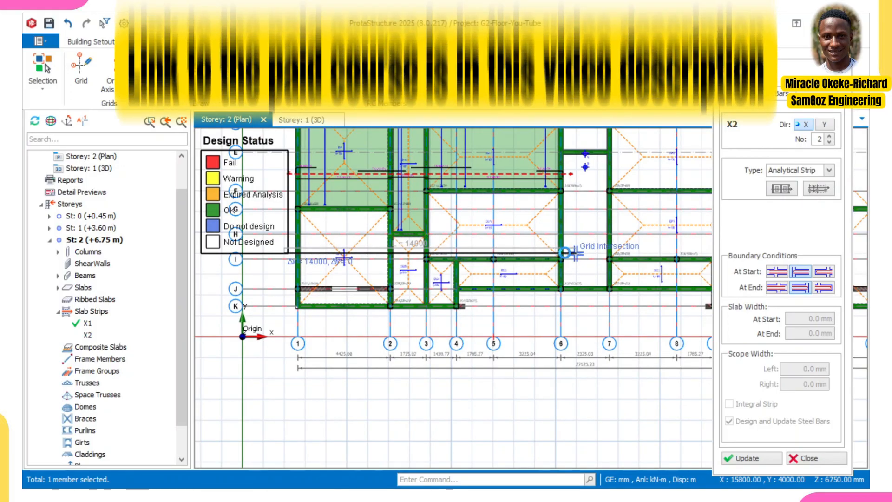
pyautogui.click(565, 252)
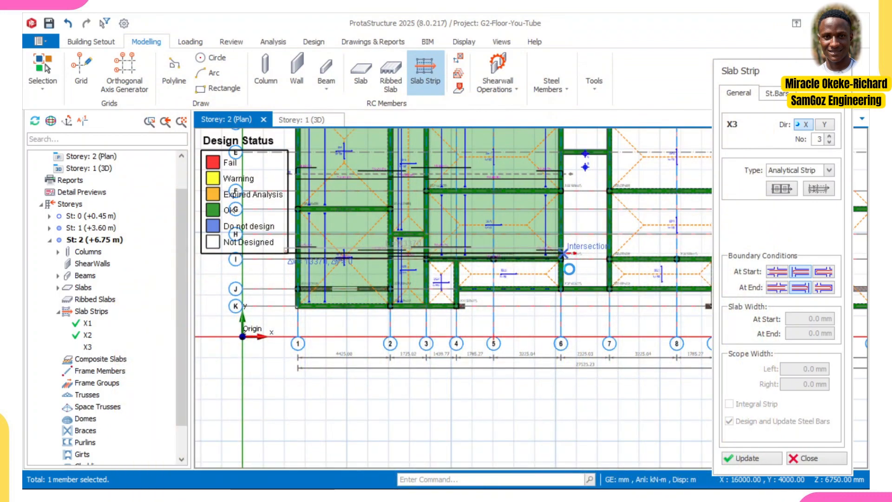
# - Set the start to the continuous condition and insert an X-direction strip, about 6900 mm long, from slab 2S20 across 2S24 and 2S22 to grid 6
pyautogui.scroll(3, 537, 262)
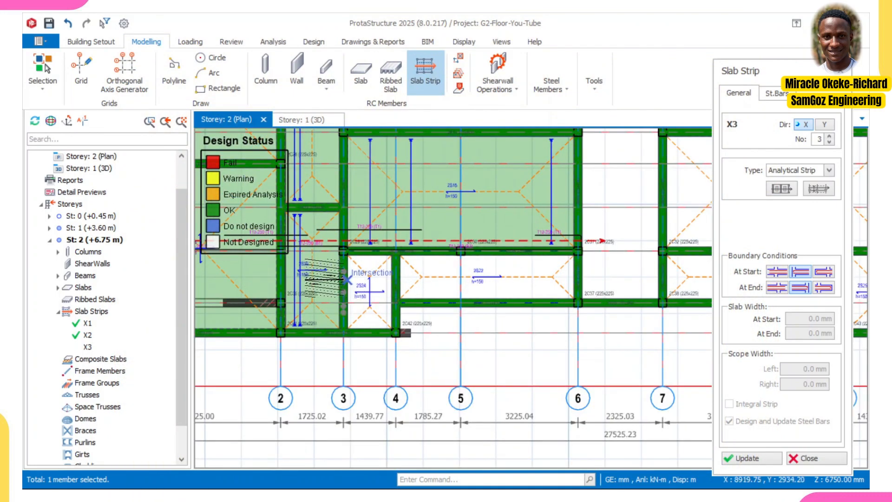
pyautogui.scroll(3, 326, 292)
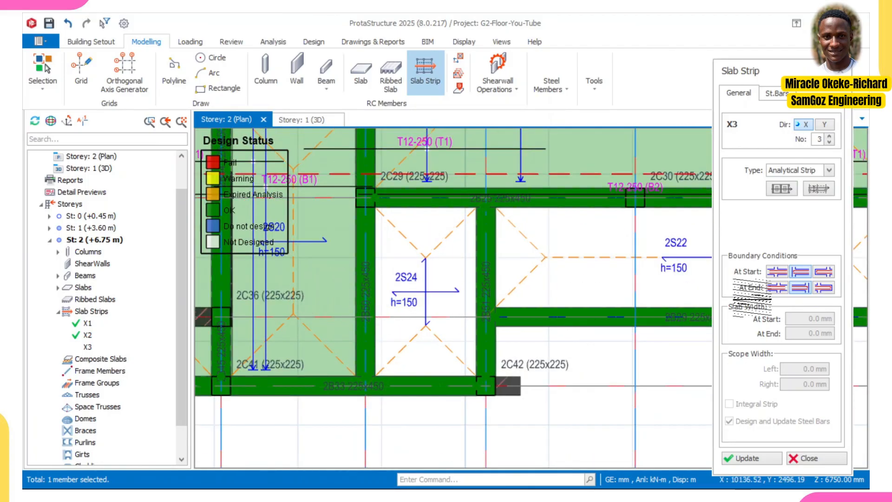
pyautogui.click(779, 274)
pyautogui.scroll(-3, 467, 268)
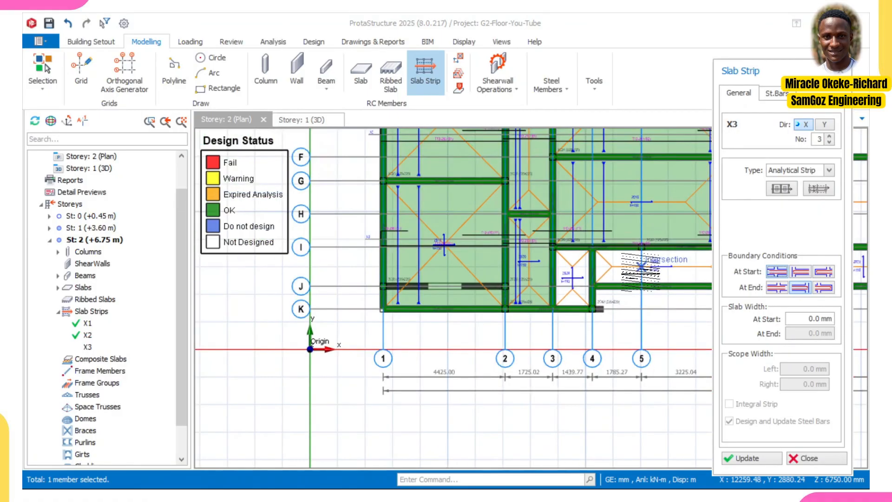
pyautogui.scroll(1, 467, 268)
pyautogui.scroll(3, 467, 268)
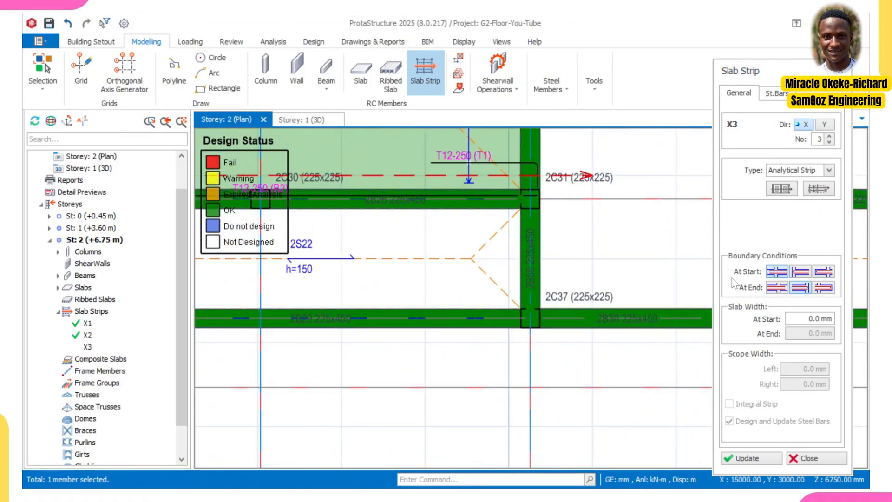
pyautogui.scroll(-3, 440, 297)
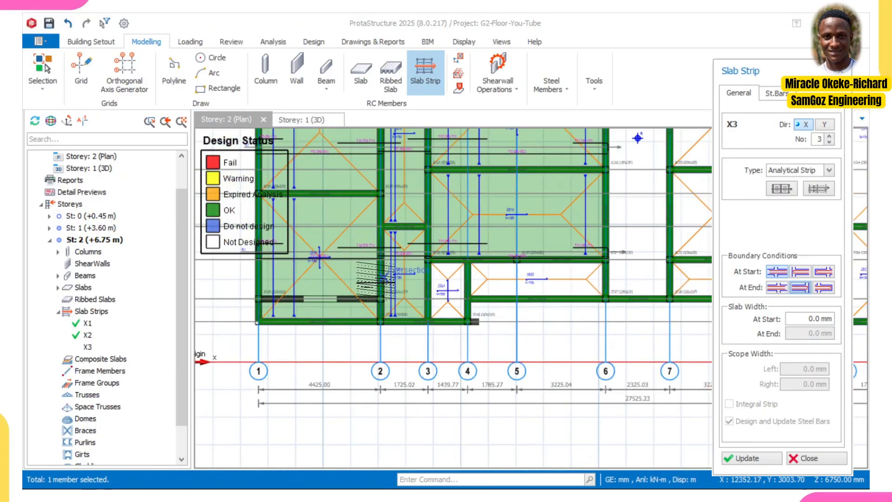
pyautogui.scroll(3, 440, 297)
pyautogui.scroll(-2, 633, 309)
pyautogui.moveTo(633, 309); pyautogui.dragTo(495, 298, button='middle')
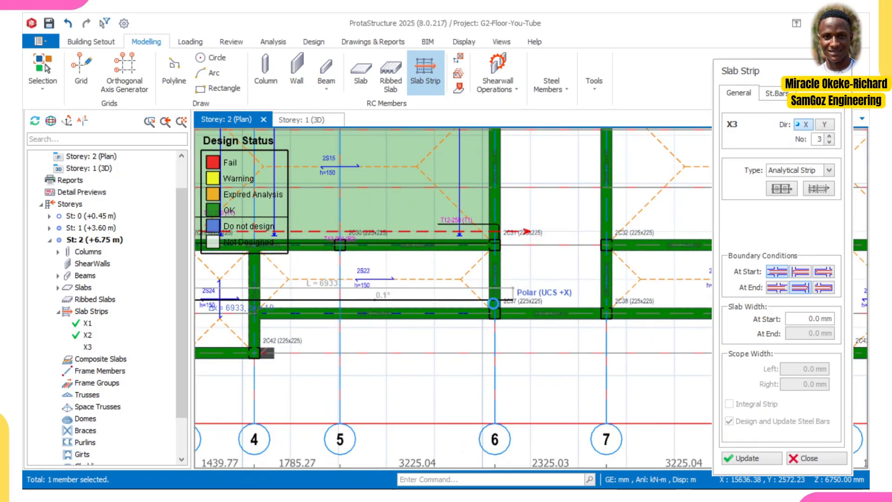
pyautogui.click(496, 302)
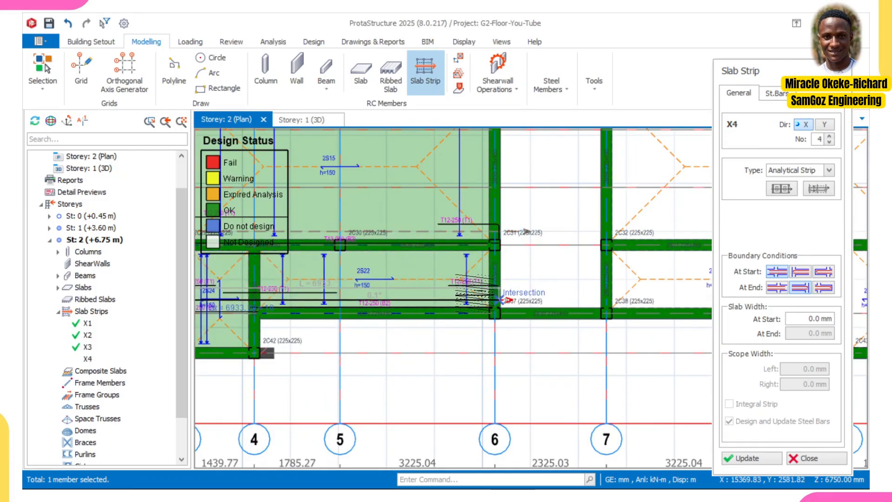
# - Examine the Storey 2 plan for slabs without strips, particularly the bays between grids A and D from grid 2 to grid 12
pyautogui.scroll(-1, 493, 297)
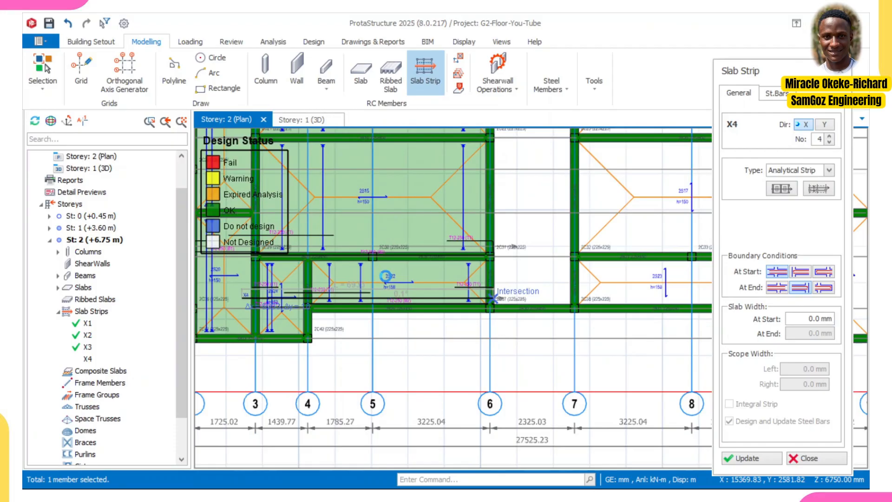
pyautogui.scroll(-4, 384, 278)
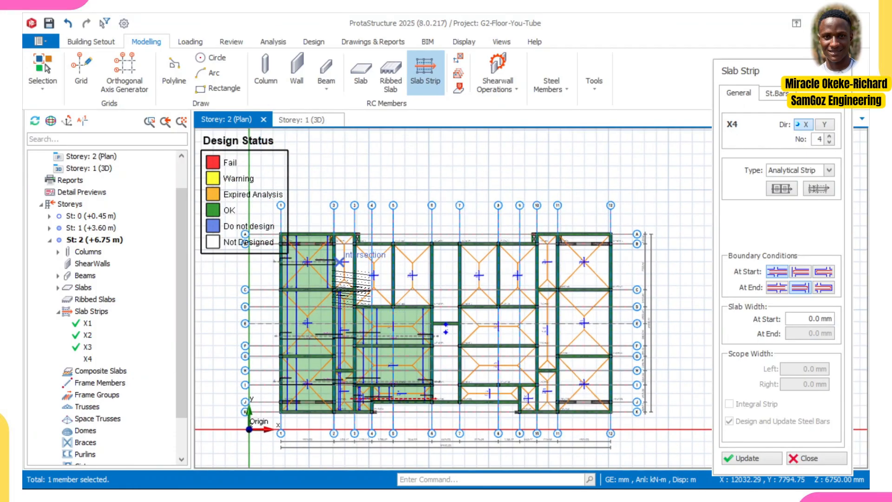
pyautogui.scroll(2, 364, 307)
pyautogui.scroll(2, 446, 318)
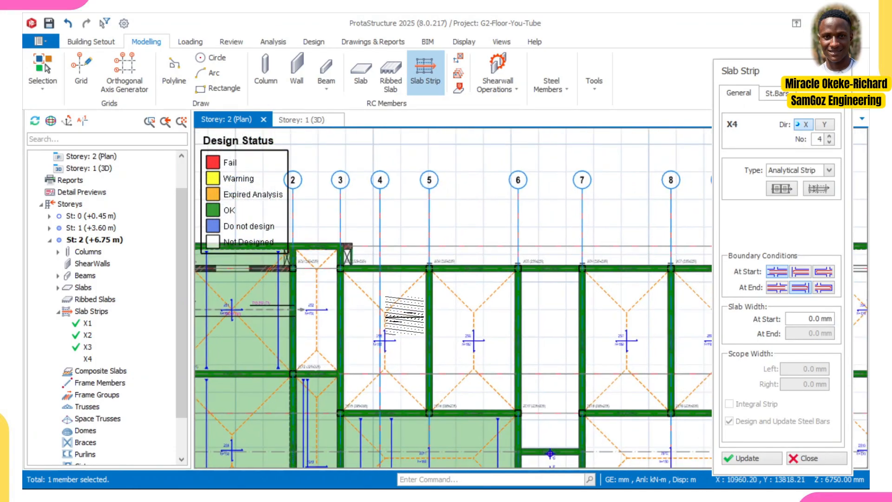
pyautogui.scroll(-1, 413, 315)
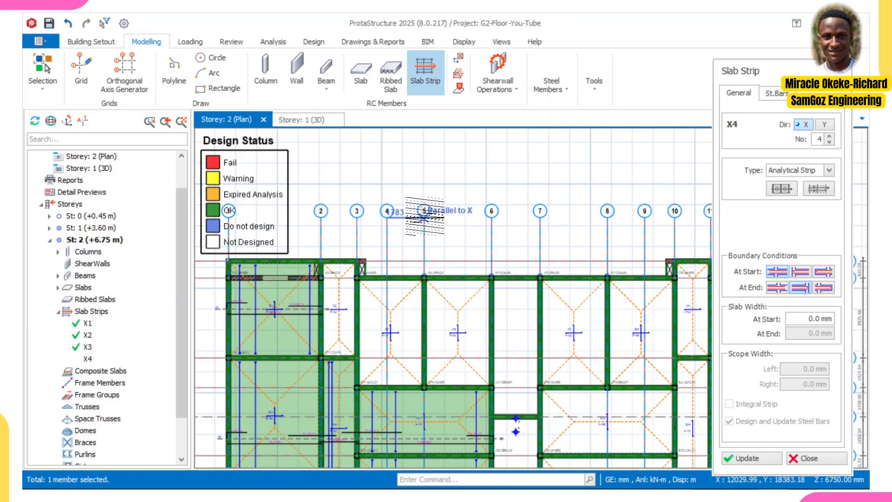
pyautogui.scroll(-3, 425, 216)
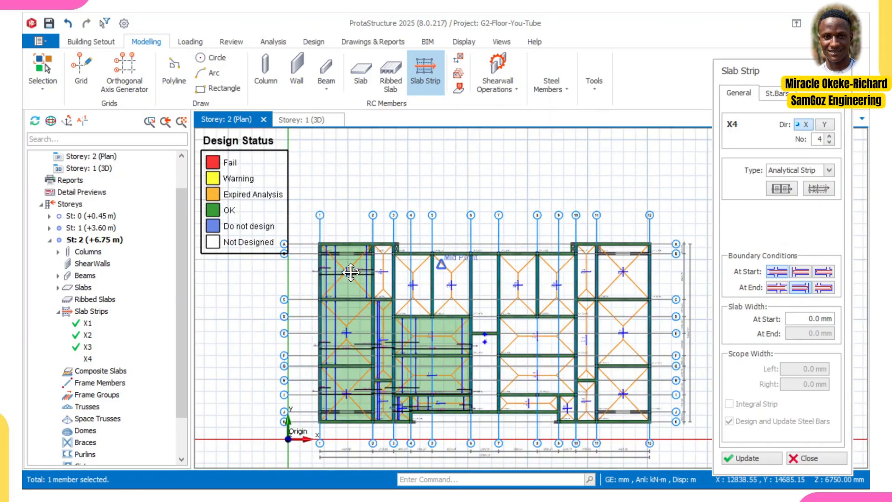
pyautogui.moveTo(351, 272); pyautogui.dragTo(257, 276, button='middle')
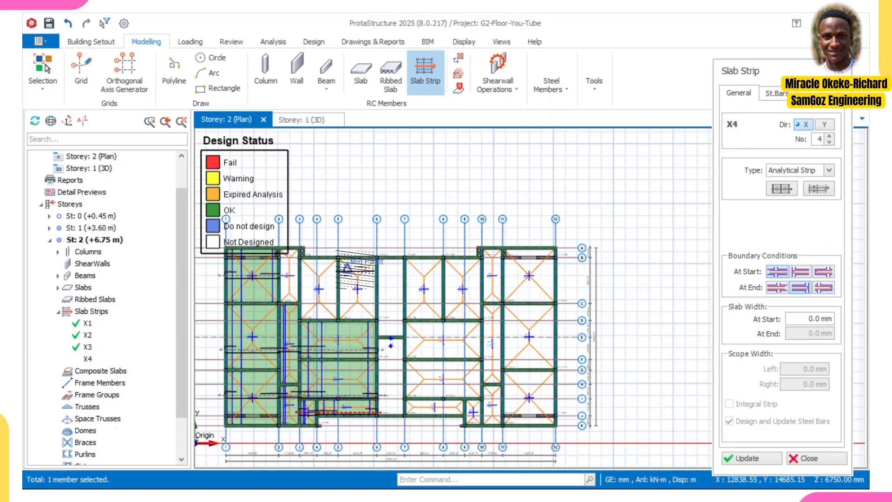
pyautogui.scroll(2, 353, 274)
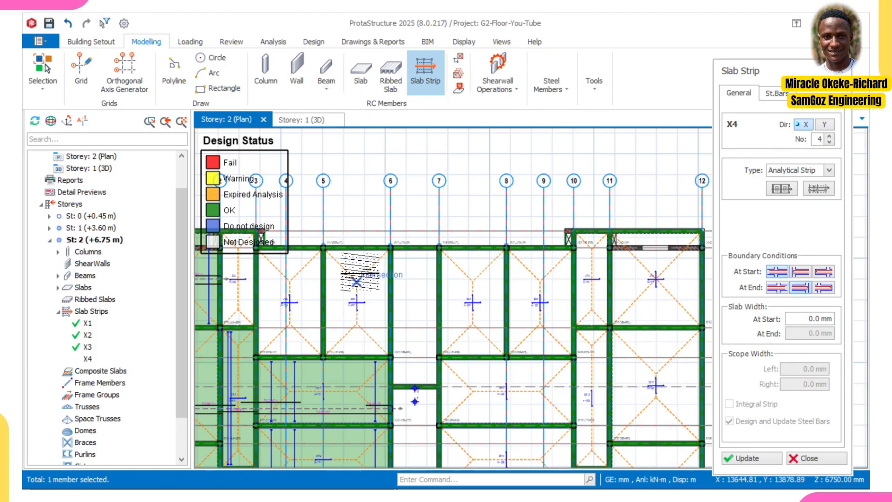
pyautogui.scroll(-2, 357, 282)
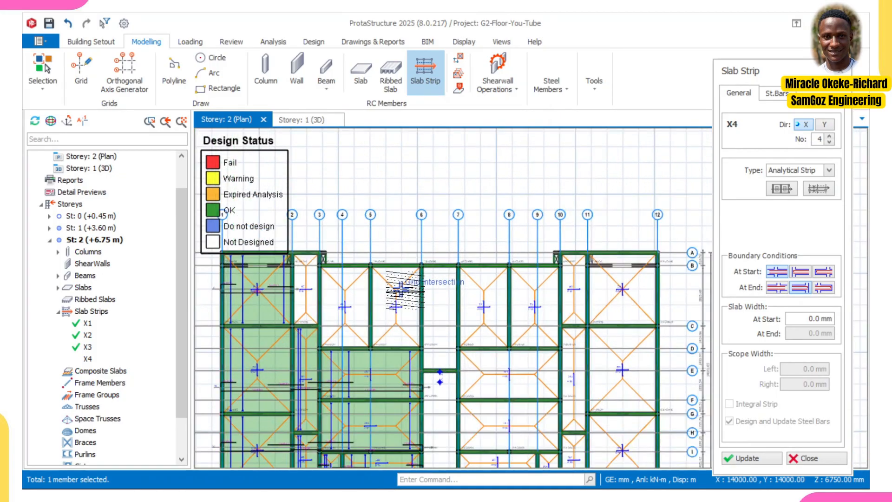
pyautogui.scroll(1, 399, 289)
pyautogui.scroll(1, 421, 351)
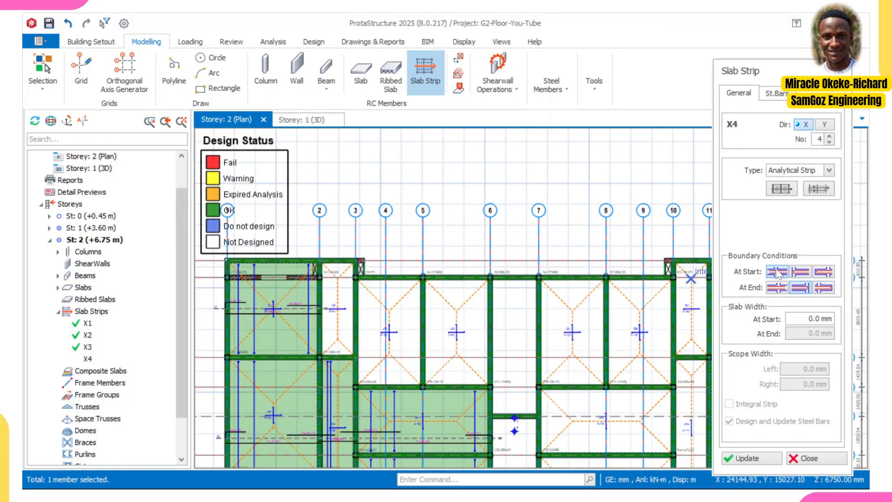
# - Insert an X-direction analytical strip, about 9300 mm long, from slab 2S1 across 2S2 and the two slabs between grids 3 and 6
pyautogui.scroll(2, 327, 289)
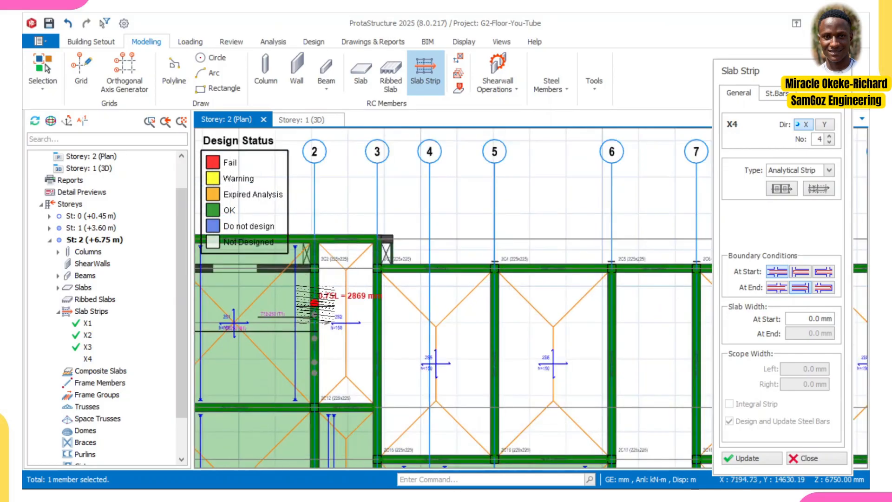
pyautogui.scroll(-2, 342, 316)
pyautogui.scroll(2, 418, 307)
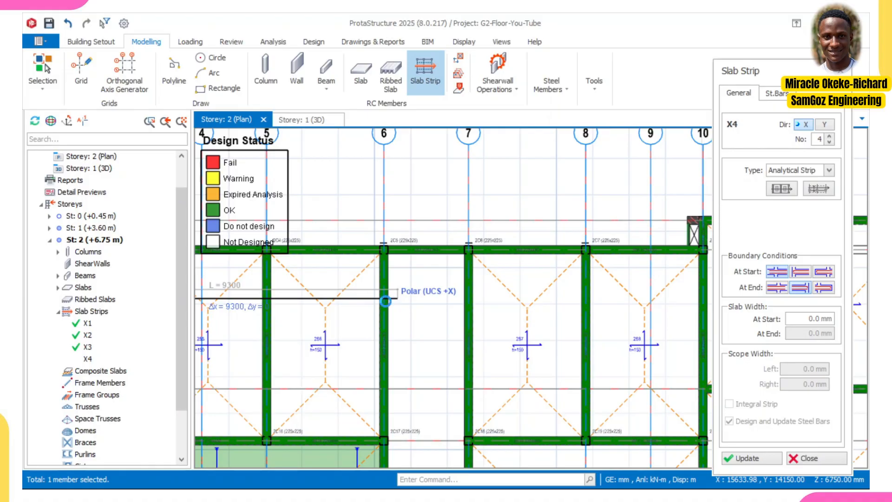
pyautogui.click(386, 301)
pyautogui.scroll(-3, 279, 311)
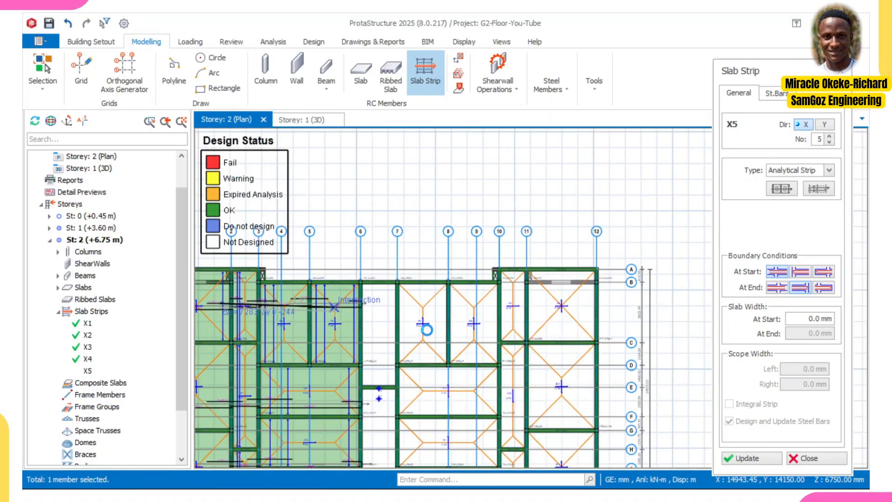
pyautogui.scroll(-1, 356, 316)
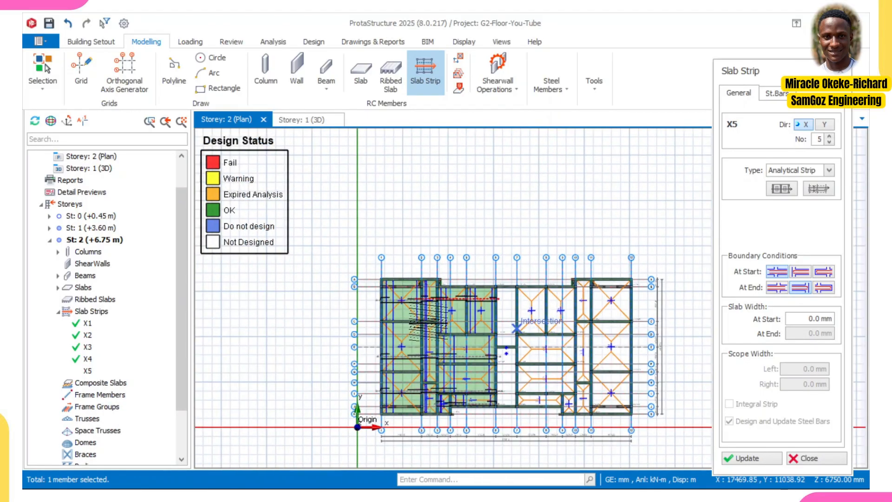
pyautogui.scroll(3, 455, 310)
pyautogui.scroll(-4, 456, 310)
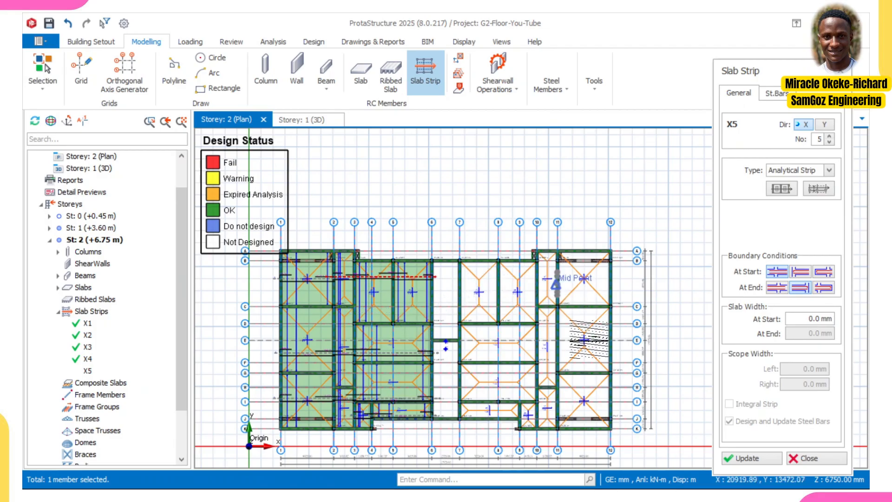
pyautogui.moveTo(393, 292); pyautogui.dragTo(448, 304, button='middle')
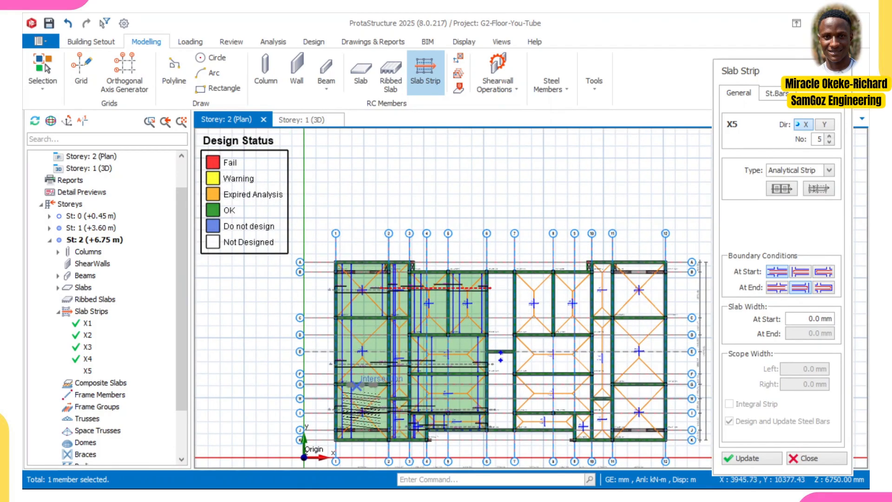
# - Insert a Y-direction strip with discontinuous start and end conditions, about 16000 mm long, between grids 1 and 2 from above grid A to below grid K
pyautogui.click(825, 125)
pyautogui.scroll(3, 615, 191)
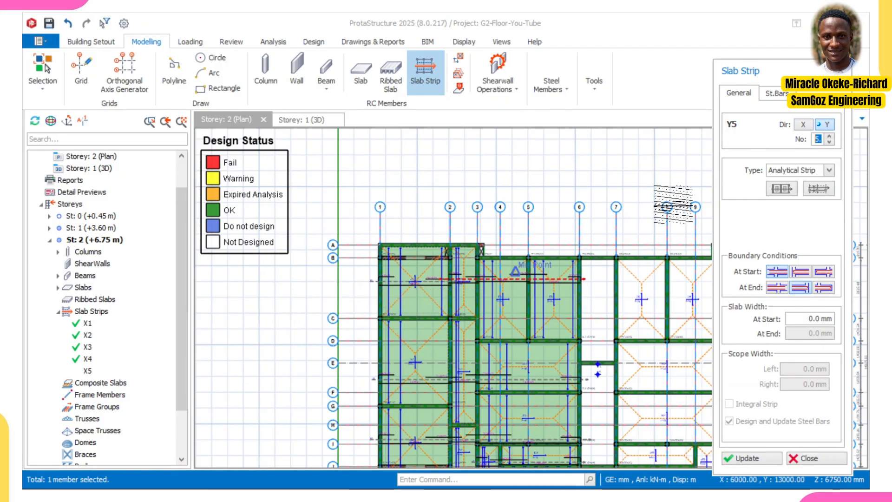
pyautogui.scroll(-1, 511, 316)
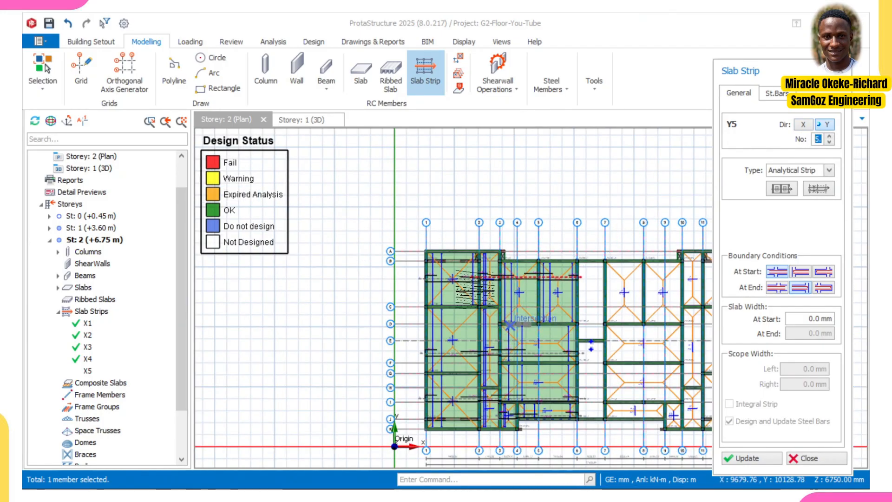
pyautogui.scroll(-1, 576, 283)
pyautogui.scroll(1, 427, 333)
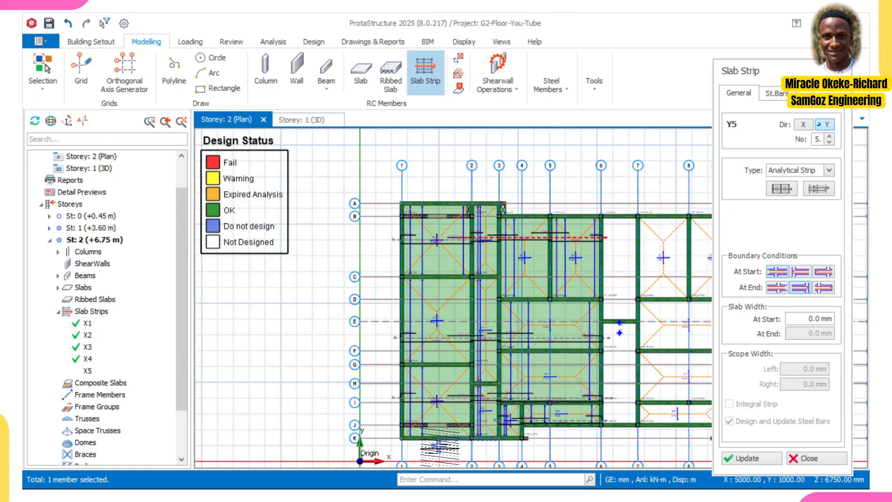
pyautogui.click(801, 272)
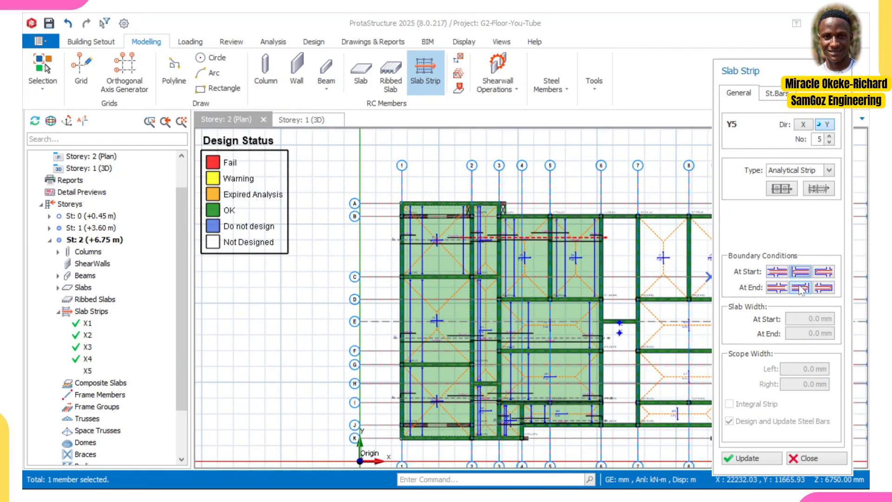
pyautogui.click(432, 195)
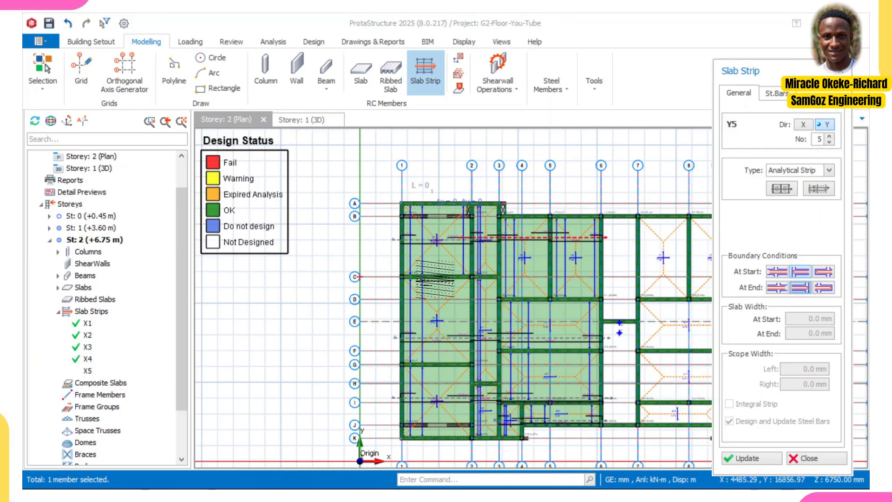
pyautogui.moveTo(397, 255); pyautogui.dragTo(365, 183, button='middle')
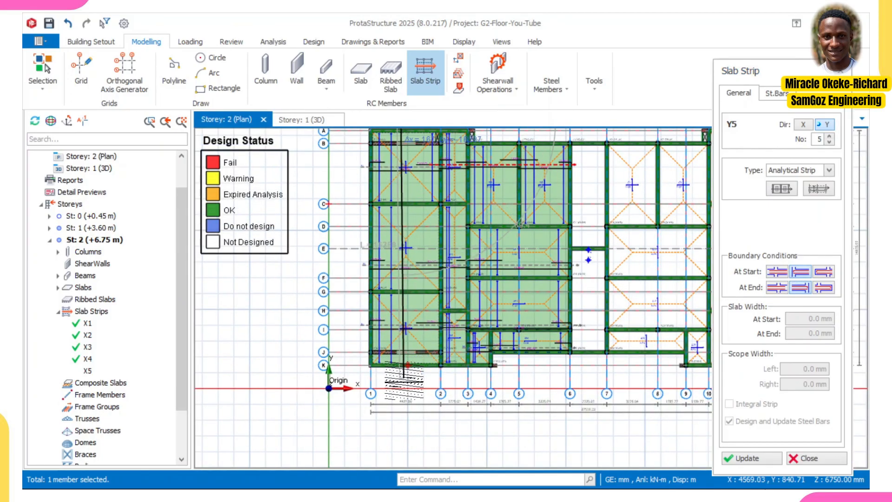
pyautogui.scroll(1, 402, 365)
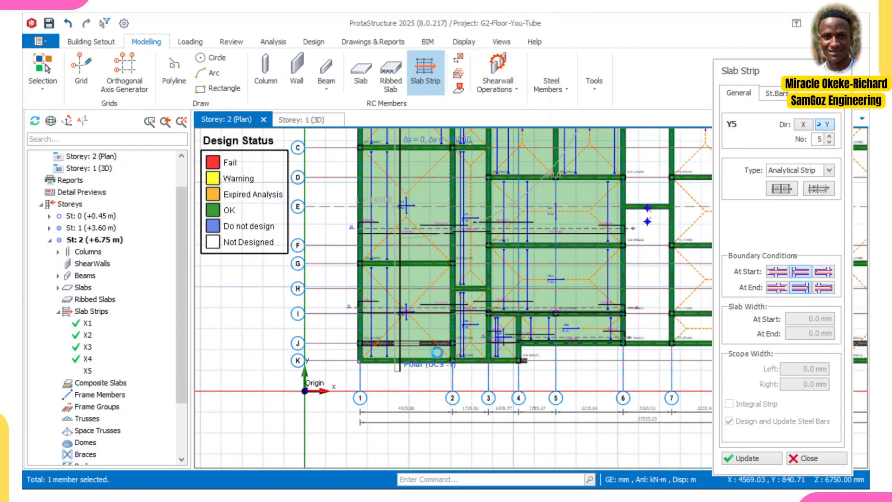
pyautogui.scroll(-2, 484, 293)
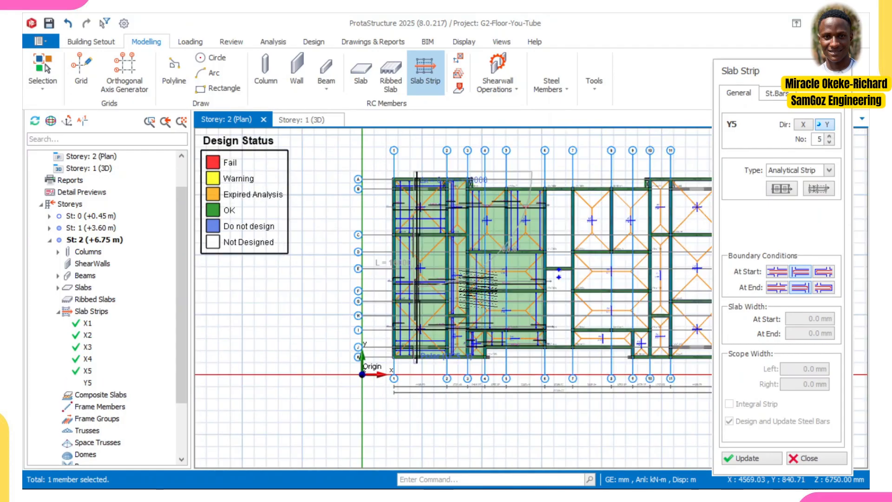
# - Insert a Y-direction analytical strip, about 16000 mm long, between grids 2 and 3 from above grid A to below grid K
pyautogui.moveTo(477, 278); pyautogui.dragTo(440, 329, button='middle')
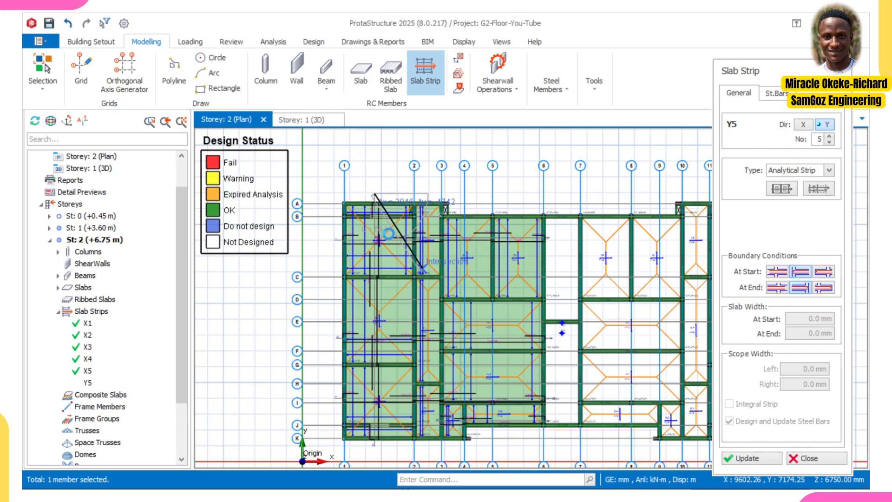
pyautogui.scroll(2, 350, 247)
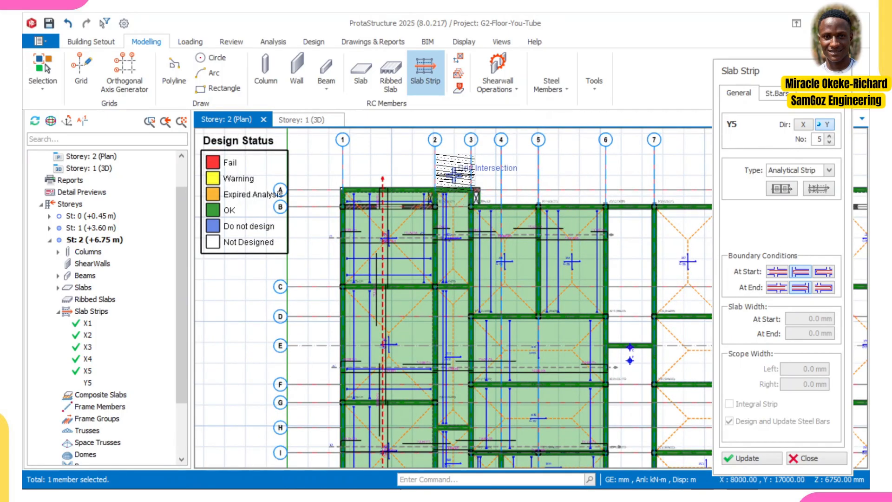
pyautogui.click(454, 176)
pyautogui.scroll(-2, 455, 290)
pyautogui.moveTo(457, 427); pyautogui.dragTo(444, 318, button='middle')
pyautogui.scroll(3, 444, 319)
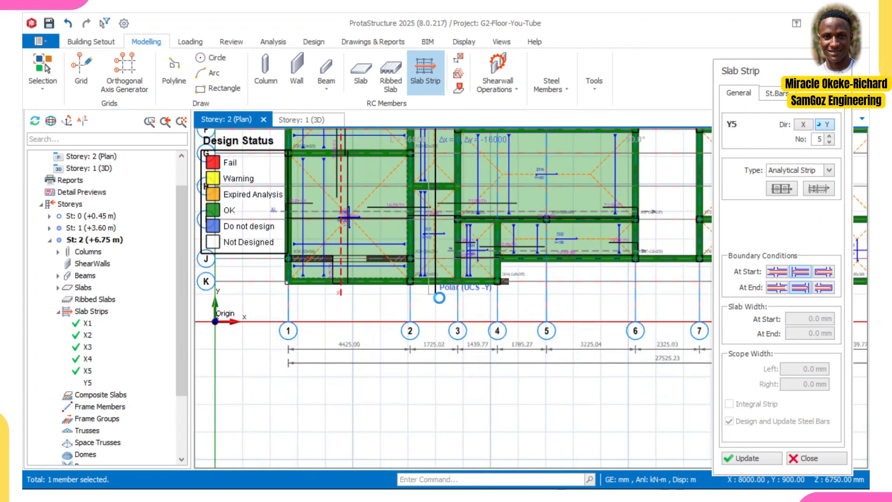
pyautogui.click(442, 304)
pyautogui.scroll(-3, 442, 303)
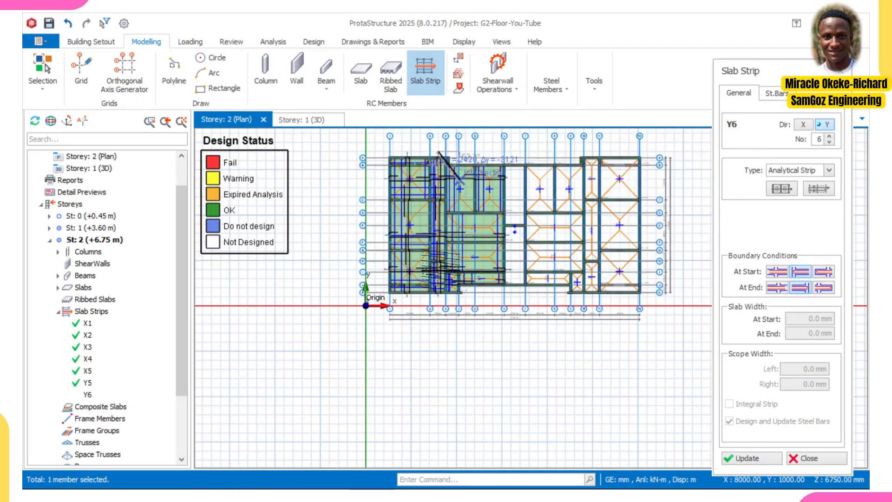
# - Insert a Y-direction analytical strip, about 15100 mm long, between grids 3 and 4 from above grid B to below grid K
pyautogui.scroll(2, 454, 190)
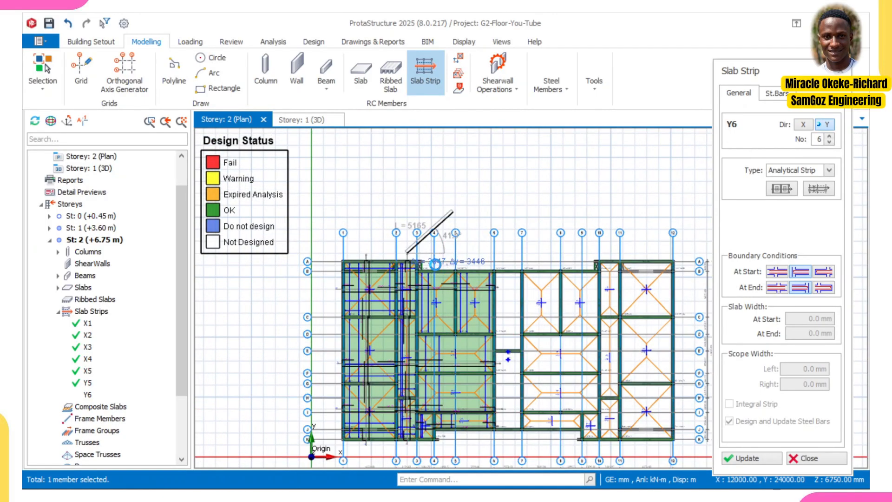
pyautogui.scroll(2, 434, 263)
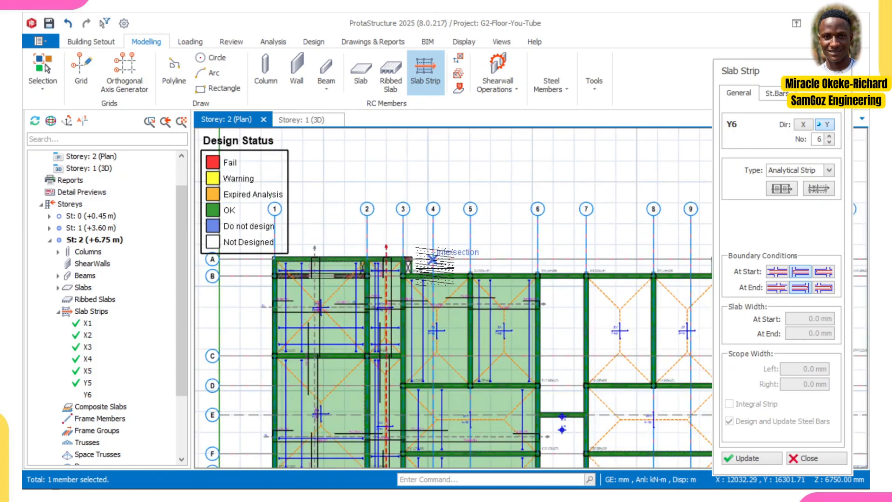
pyautogui.scroll(1, 433, 260)
pyautogui.click(432, 259)
pyautogui.scroll(-3, 432, 259)
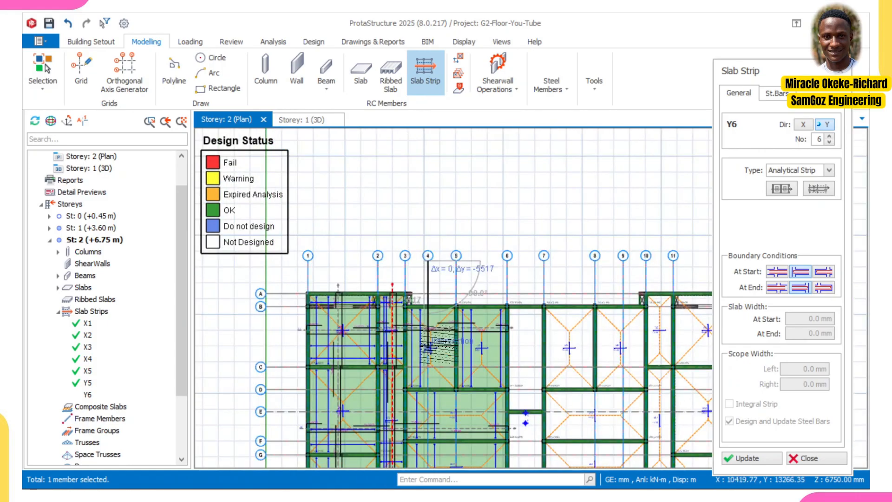
pyautogui.scroll(2, 433, 293)
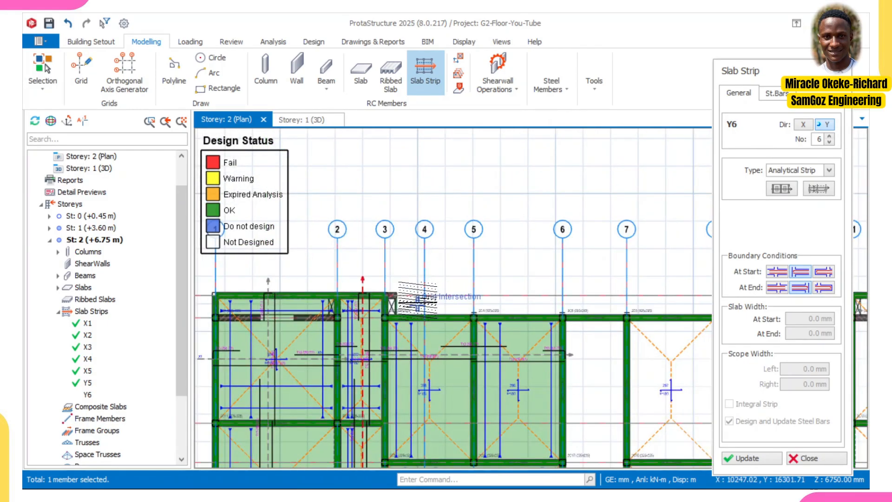
pyautogui.scroll(3, 417, 299)
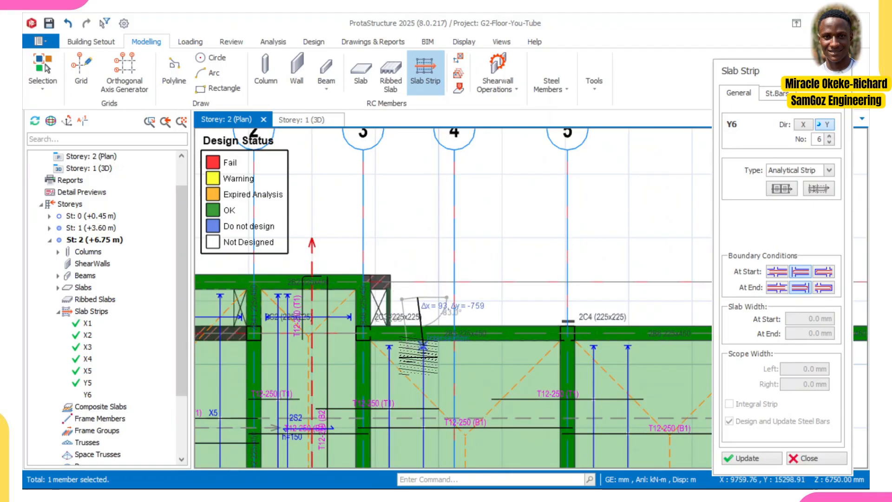
pyautogui.scroll(-4, 423, 347)
pyautogui.scroll(4, 399, 297)
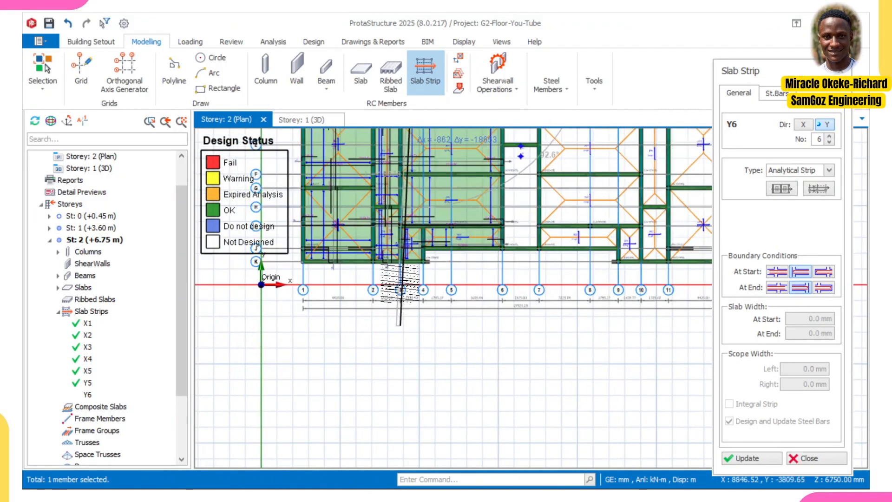
pyautogui.scroll(3, 400, 291)
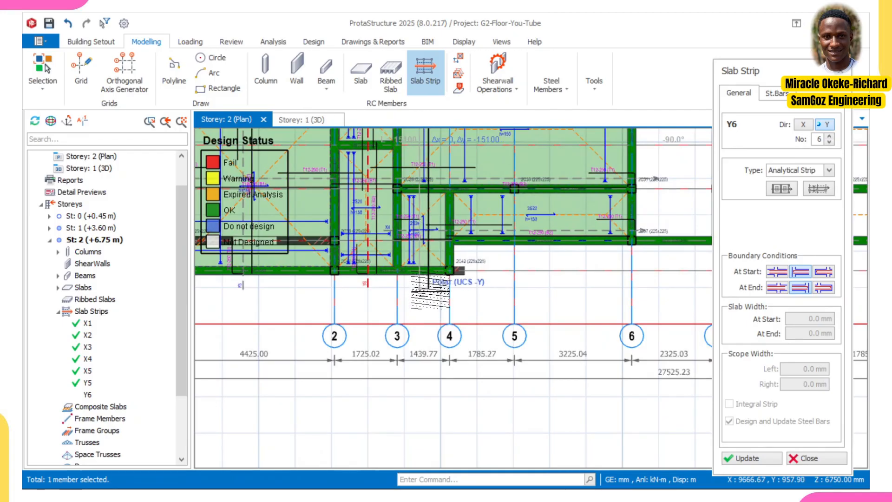
pyautogui.click(431, 291)
pyautogui.scroll(-1, 431, 289)
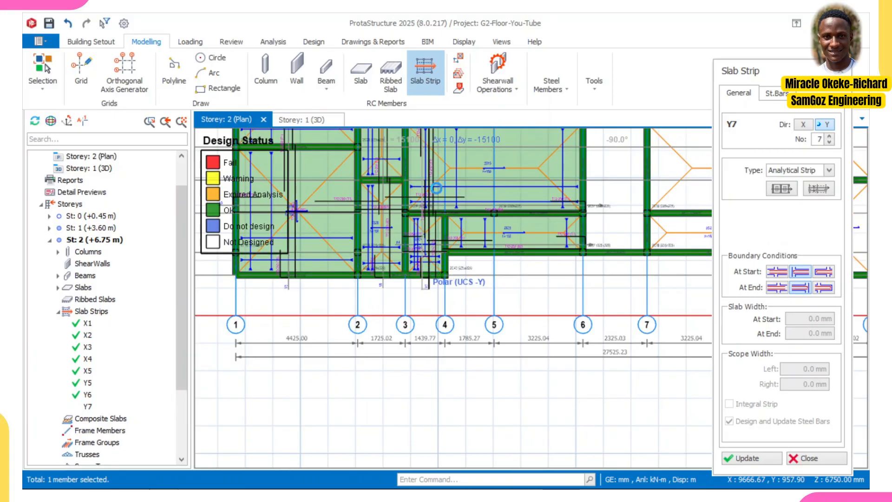
# - Set the start to continuous, keep the end discontinuous, and insert a Y-direction strip, about 2500 mm long, from slab 2S15 across 2S22 to below grid J
pyautogui.scroll(3, 427, 252)
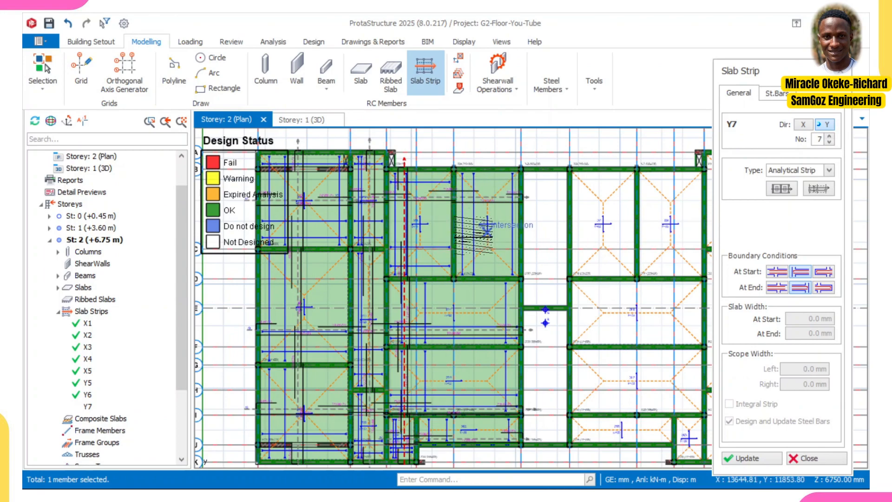
pyautogui.scroll(-3, 474, 225)
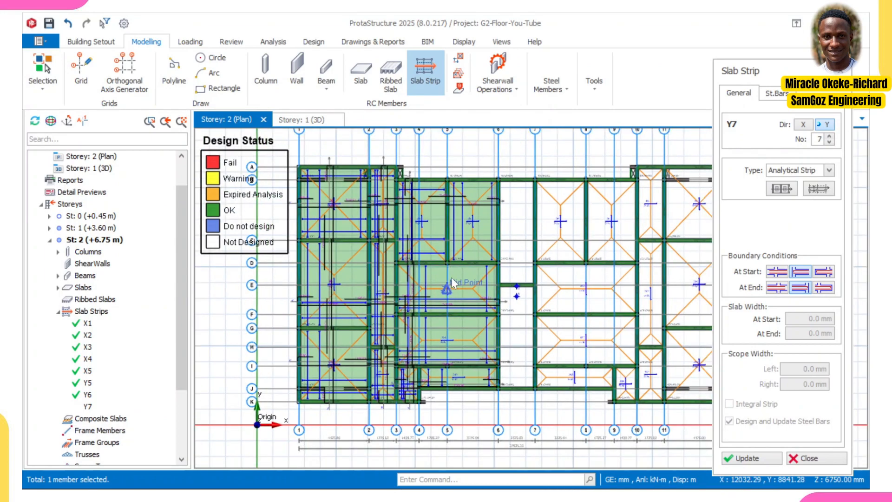
pyautogui.scroll(3, 459, 362)
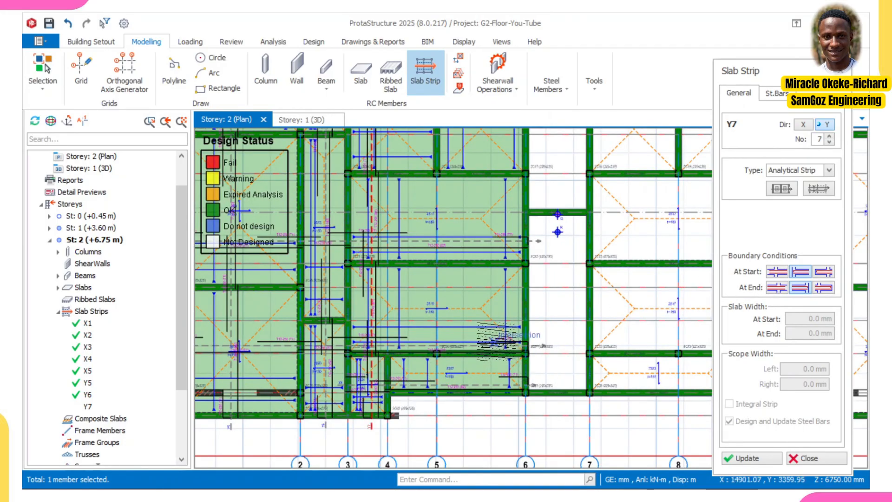
pyautogui.scroll(2, 506, 354)
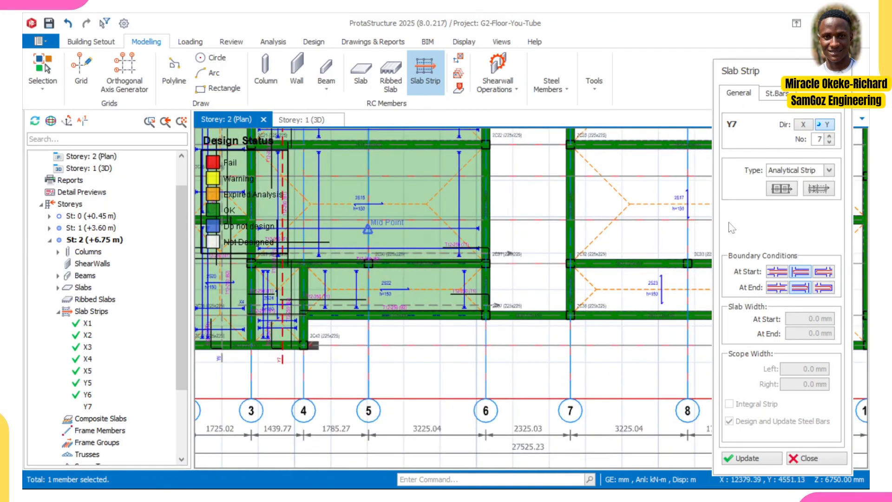
pyautogui.click(777, 274)
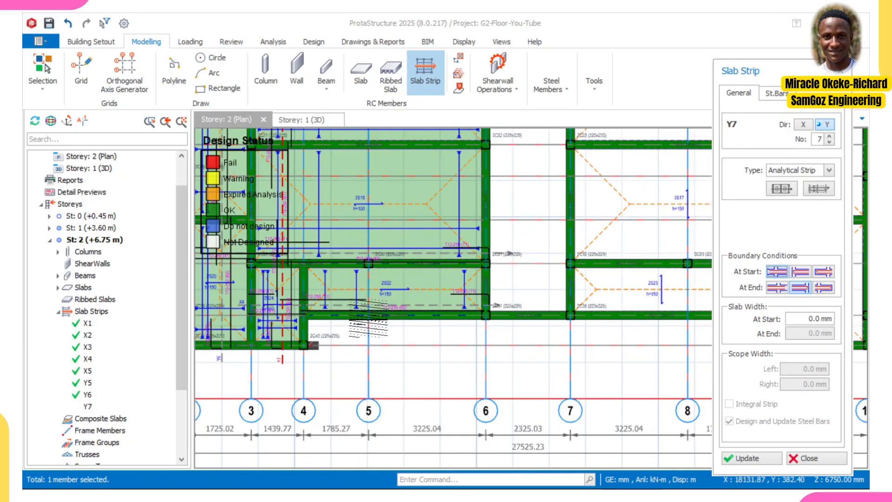
pyautogui.click(801, 288)
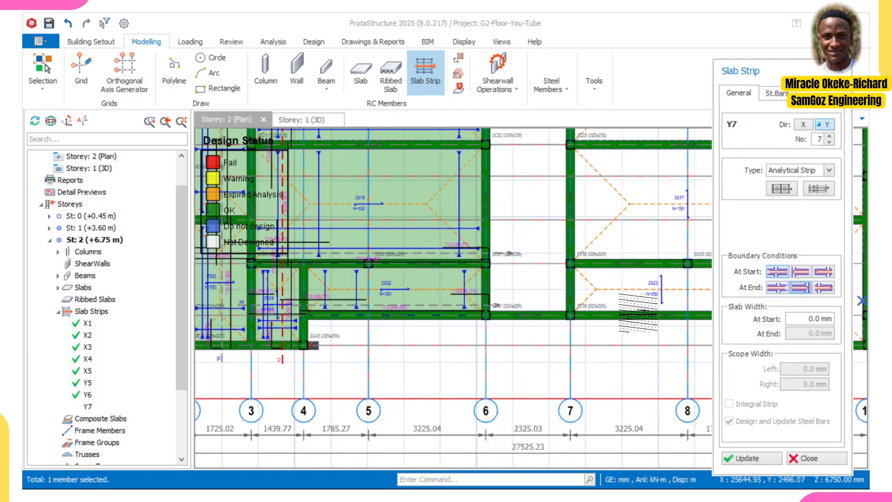
pyautogui.scroll(3, 424, 246)
pyautogui.click(390, 236)
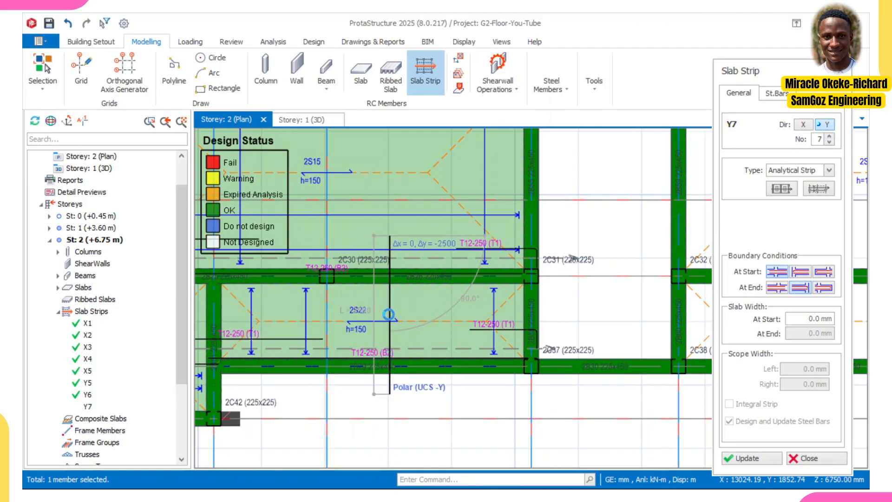
pyautogui.click(389, 315)
pyautogui.scroll(-2, 390, 312)
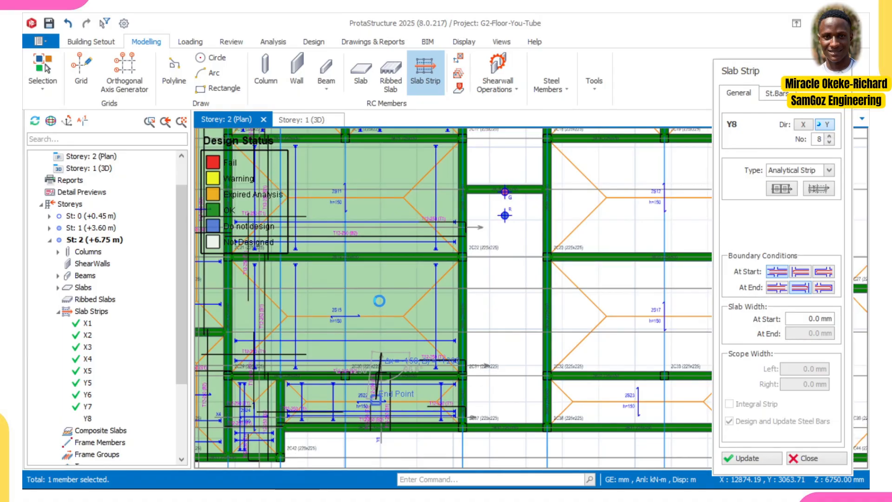
# - Set a discontinuous start and continuous end, and insert a Y-direction strip, about 6200 mm long, from above grid B across slab 2S6 into 2S11
pyautogui.scroll(-3, 379, 301)
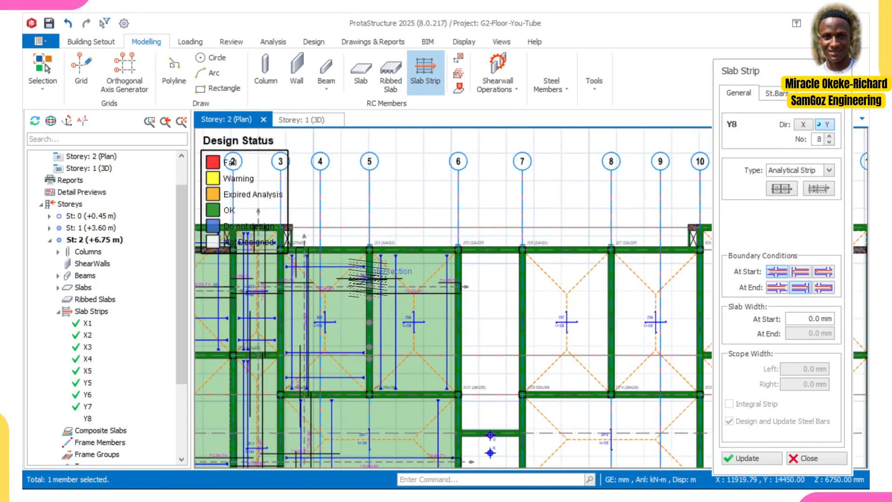
pyautogui.scroll(1, 368, 278)
pyautogui.scroll(-1, 363, 196)
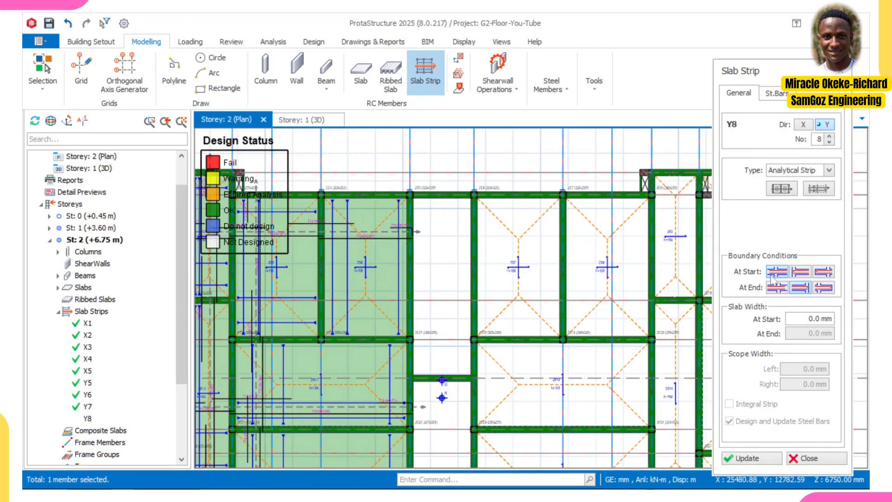
pyautogui.click(807, 274)
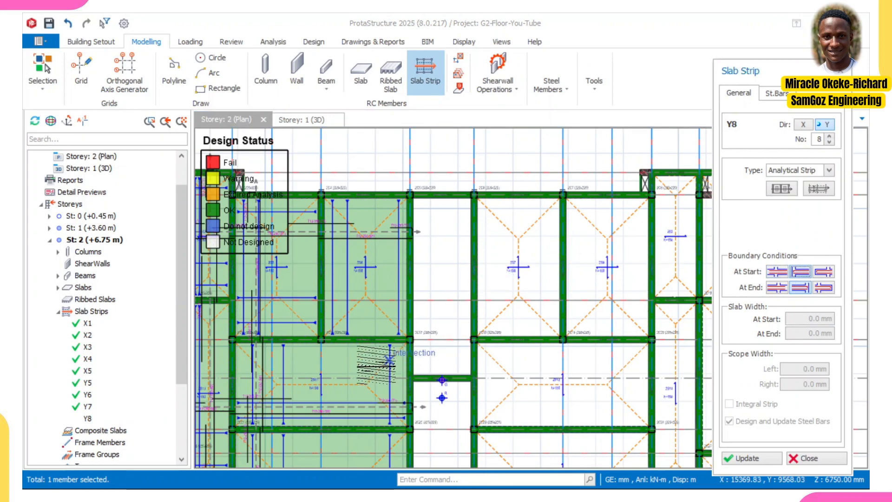
pyautogui.click(777, 288)
pyautogui.scroll(3, 357, 175)
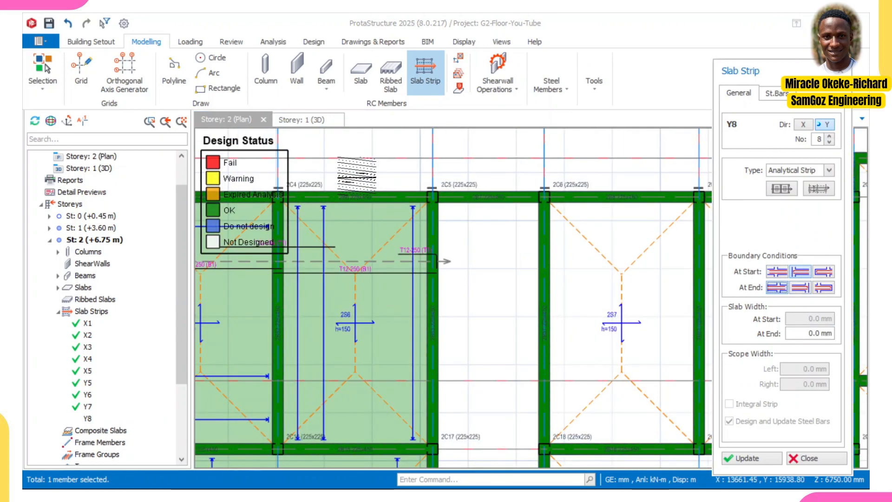
pyautogui.click(357, 175)
pyautogui.scroll(-2, 367, 279)
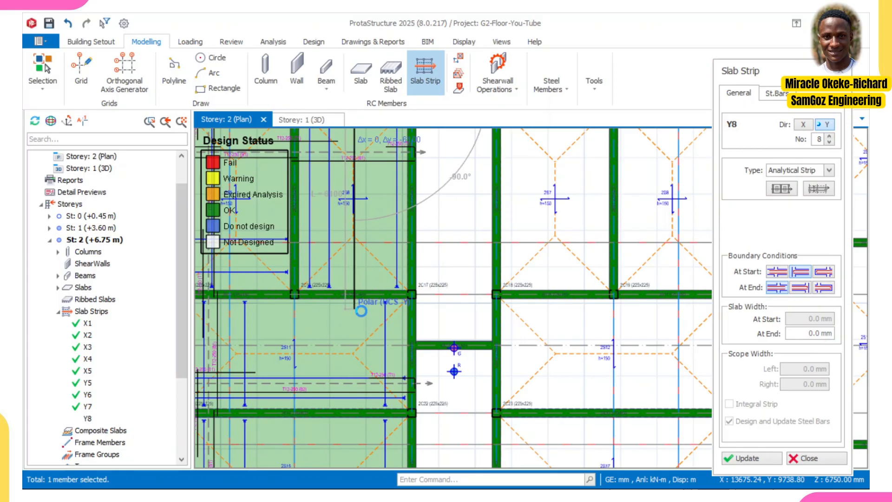
pyautogui.click(361, 311)
pyautogui.scroll(-5, 367, 314)
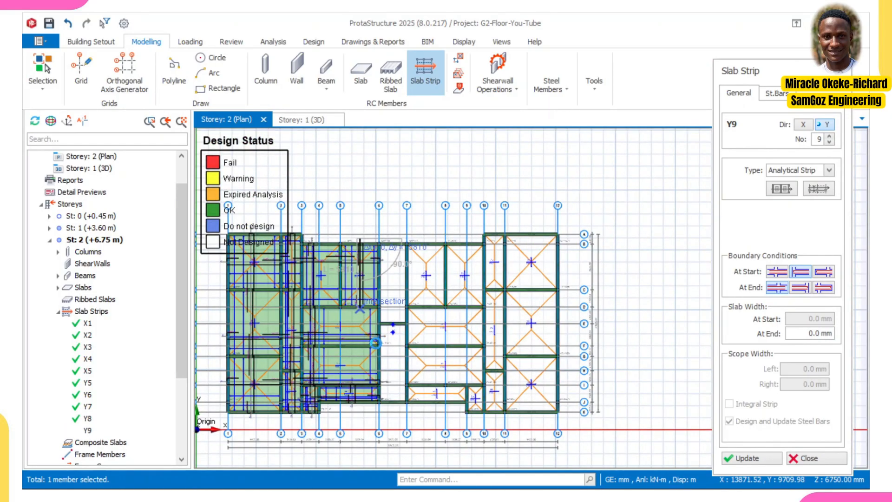
pyautogui.scroll(5, 393, 328)
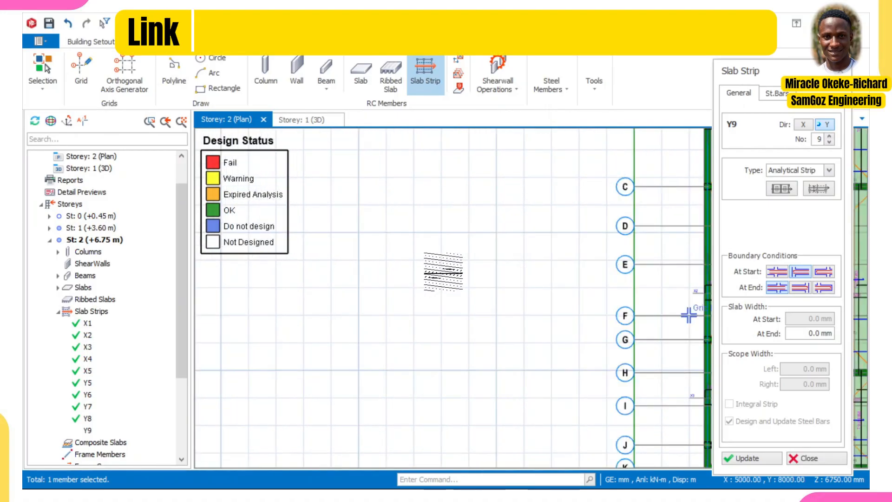
# - Examine the top and bottom reinforcement labels along strip X5 across slabs 2S1 and 2S2 on the Storey 2 plan
pyautogui.scroll(-5, 460, 276)
pyautogui.scroll(4, 462, 319)
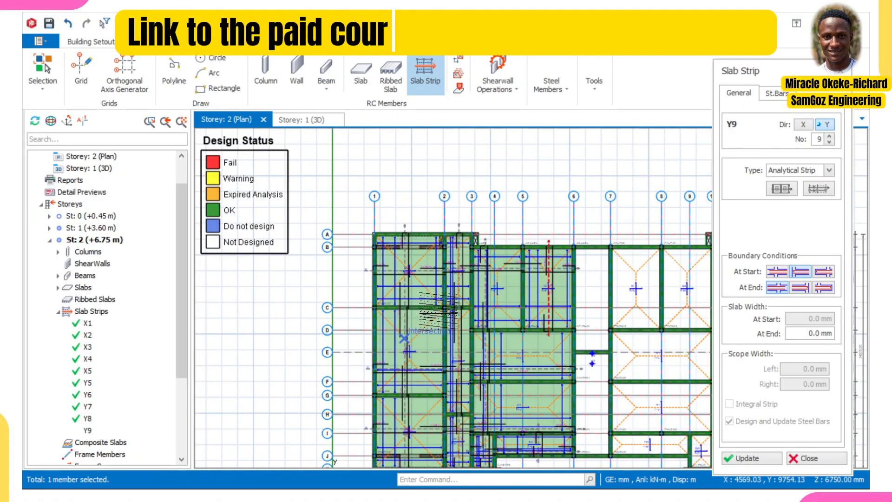
pyautogui.scroll(6, 397, 277)
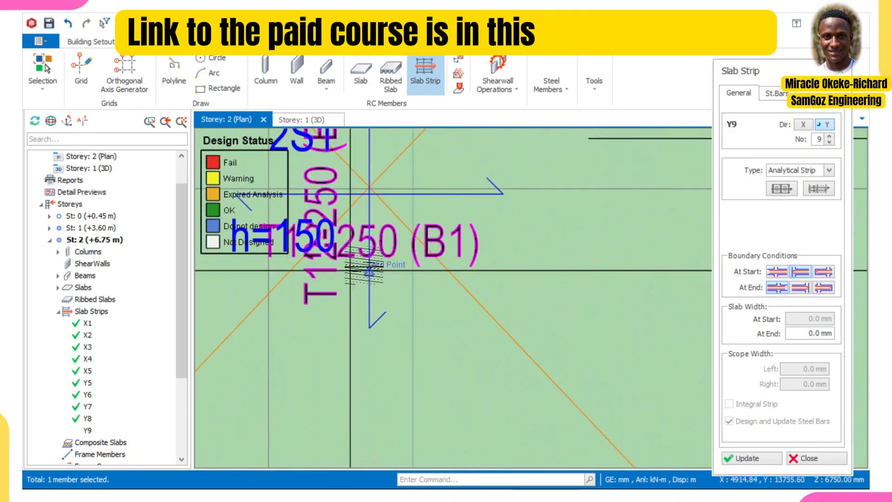
pyautogui.scroll(-3, 350, 270)
pyautogui.scroll(4, 567, 265)
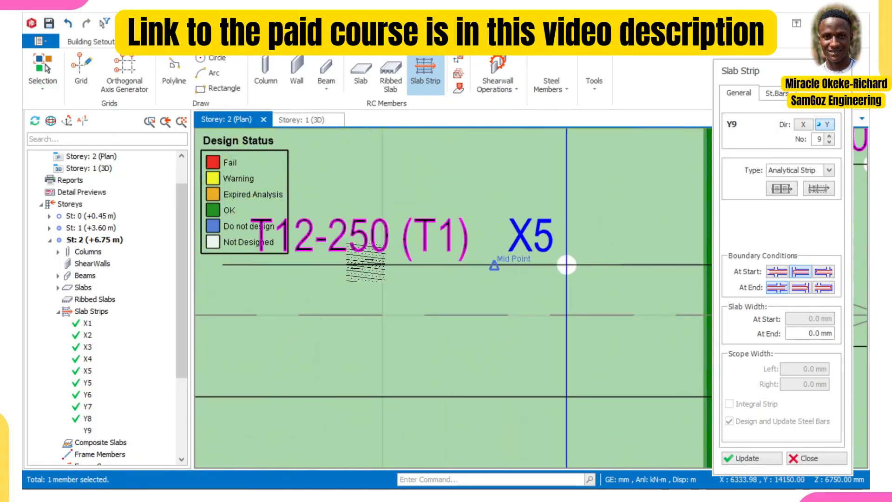
pyautogui.scroll(-4, 365, 263)
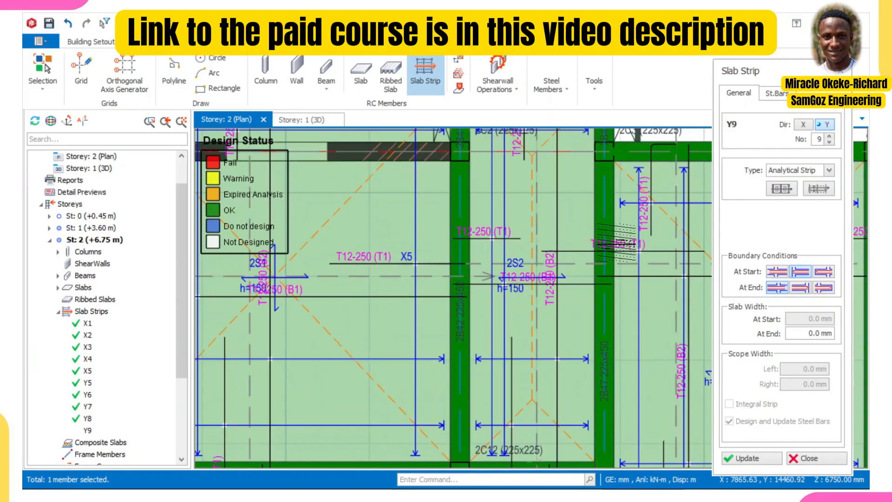
pyautogui.scroll(2, 530, 273)
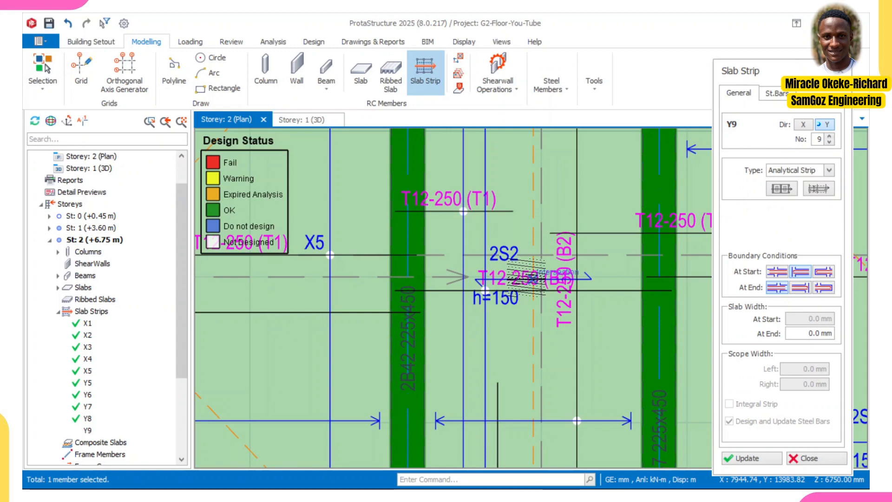
pyautogui.scroll(-5, 526, 277)
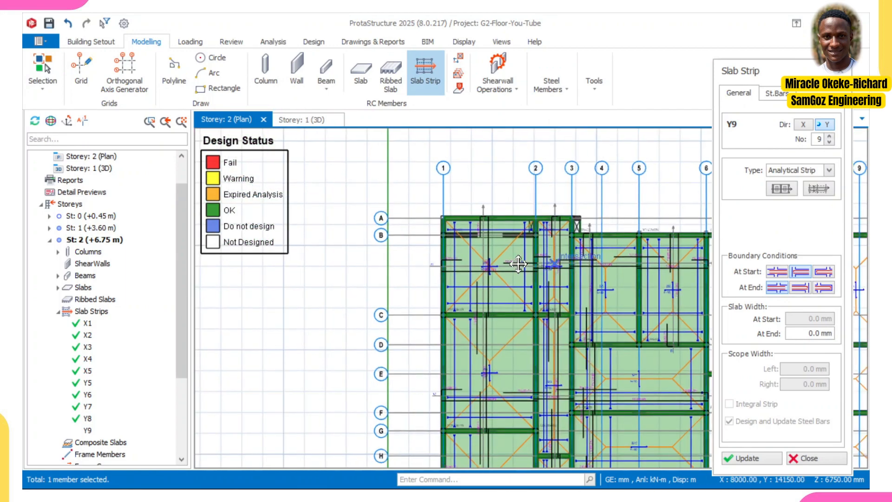
pyautogui.moveTo(519, 264); pyautogui.dragTo(469, 265, button='middle')
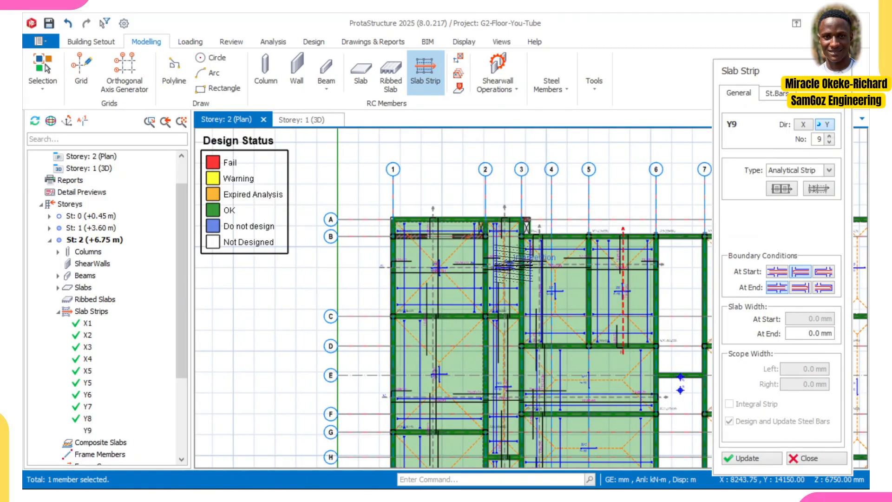
pyautogui.scroll(5, 511, 266)
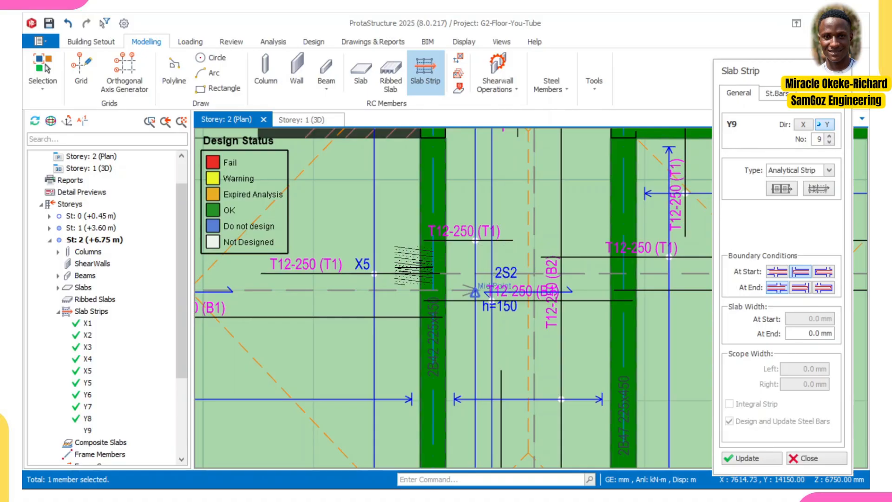
pyautogui.scroll(-3, 414, 267)
pyautogui.scroll(-2, 415, 266)
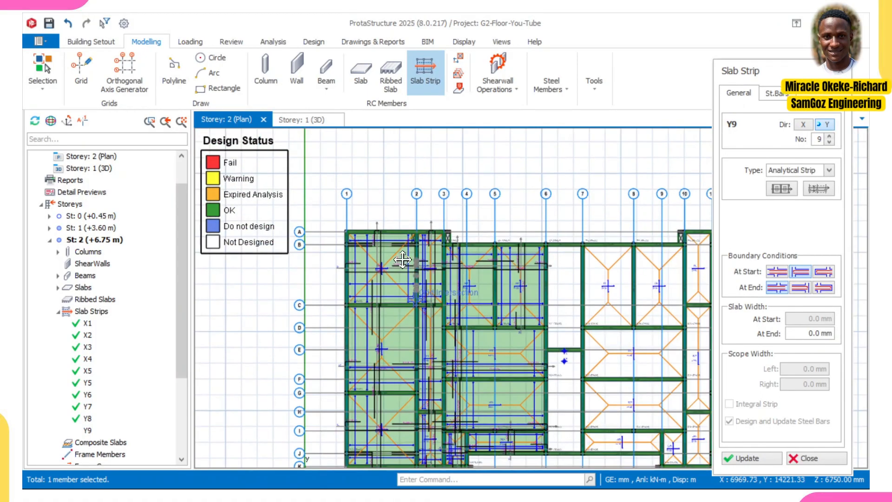